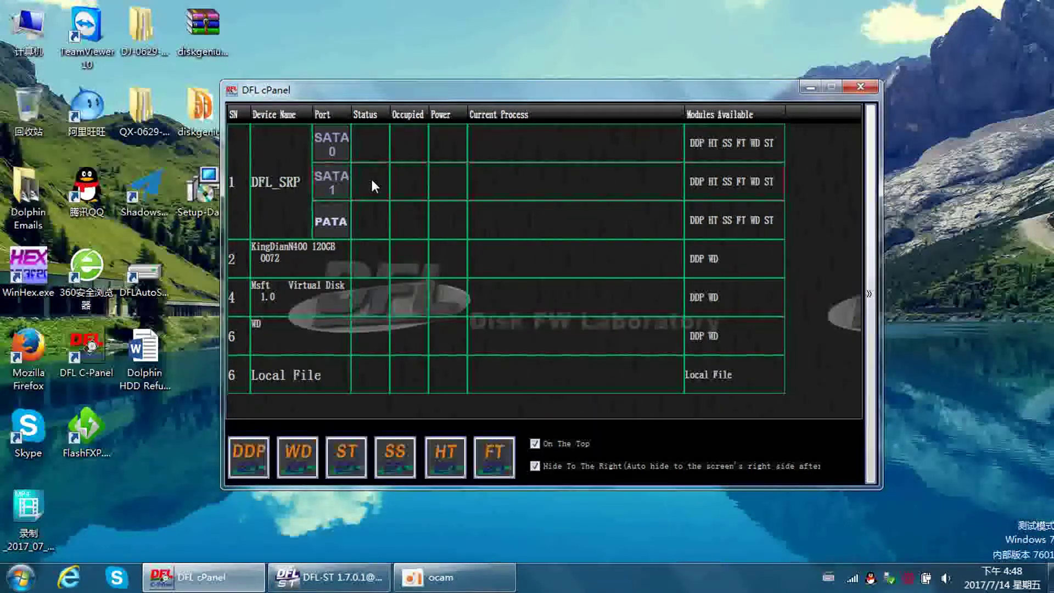
- Select the SATA 1 drive and launch the DDP data-extraction module (DFL-DE)
click(371, 180)
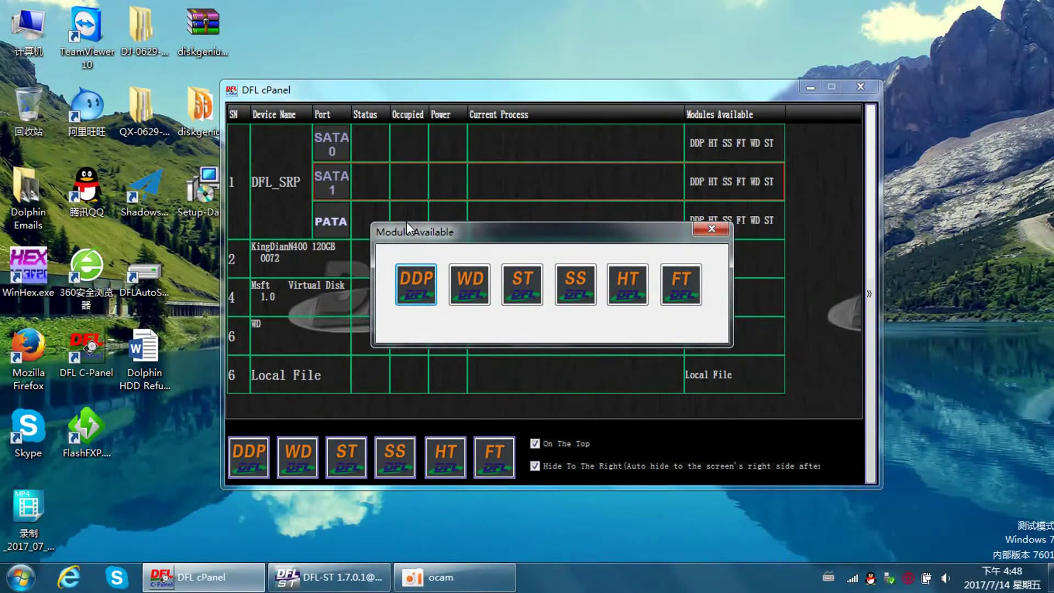
click(425, 284)
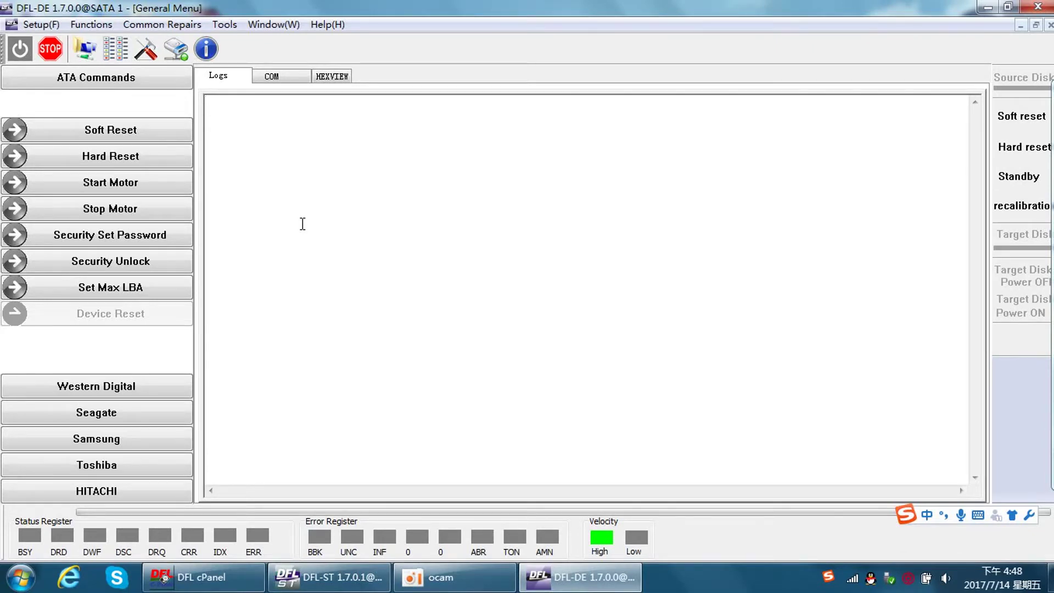
- Power on the source drive, try the COM port, dismiss its error, and bring up DFL-ST
click(19, 48)
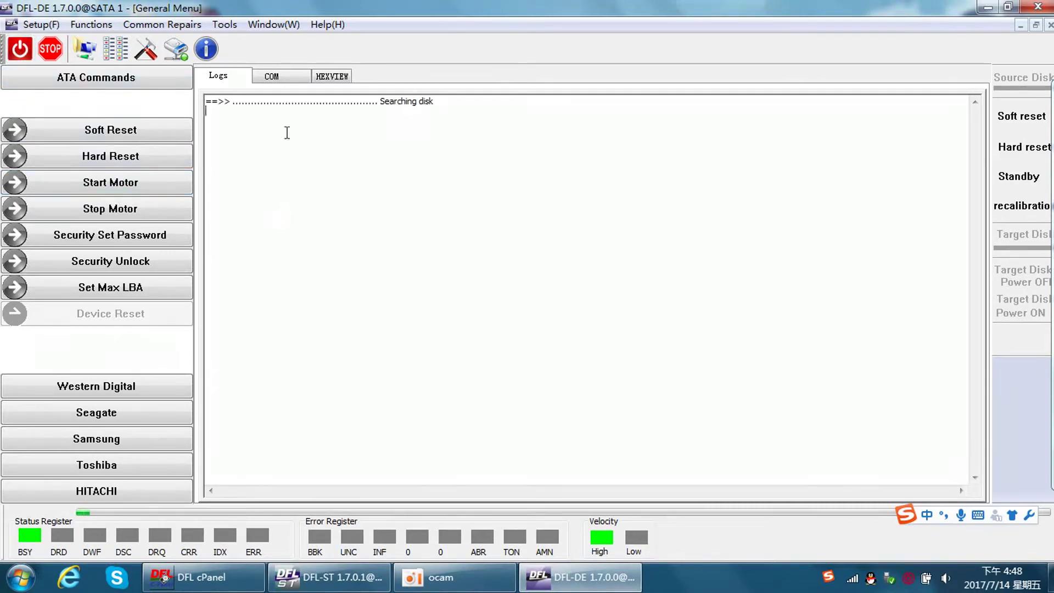
click(284, 78)
click(317, 113)
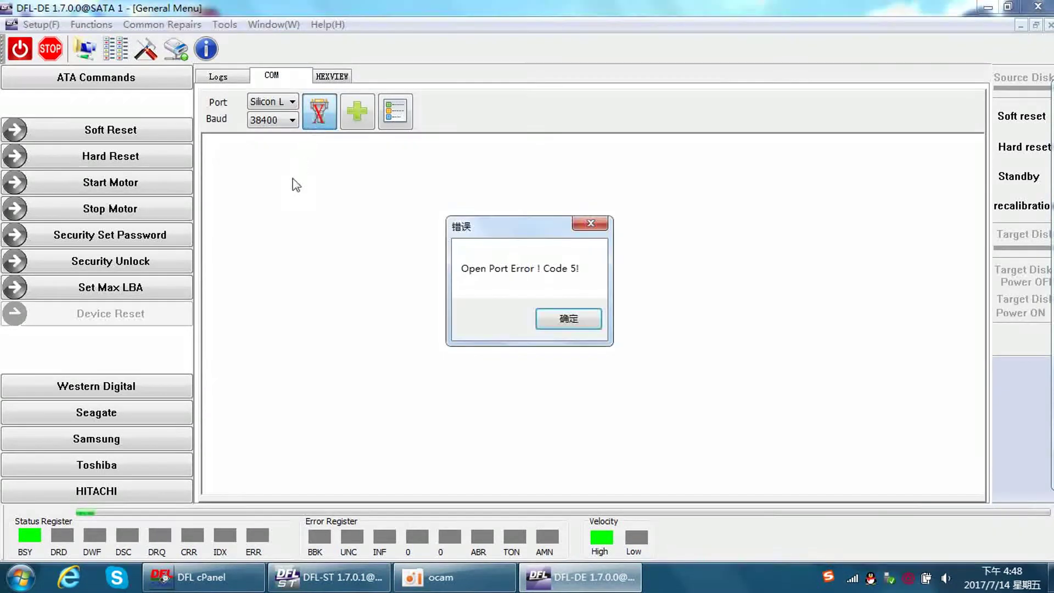
click(568, 318)
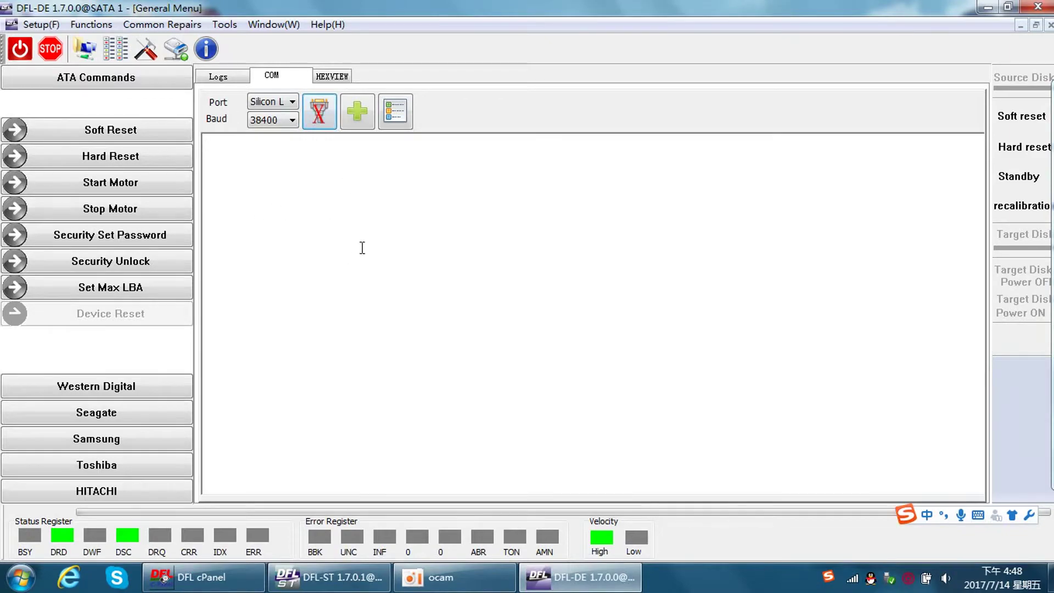
click(330, 577)
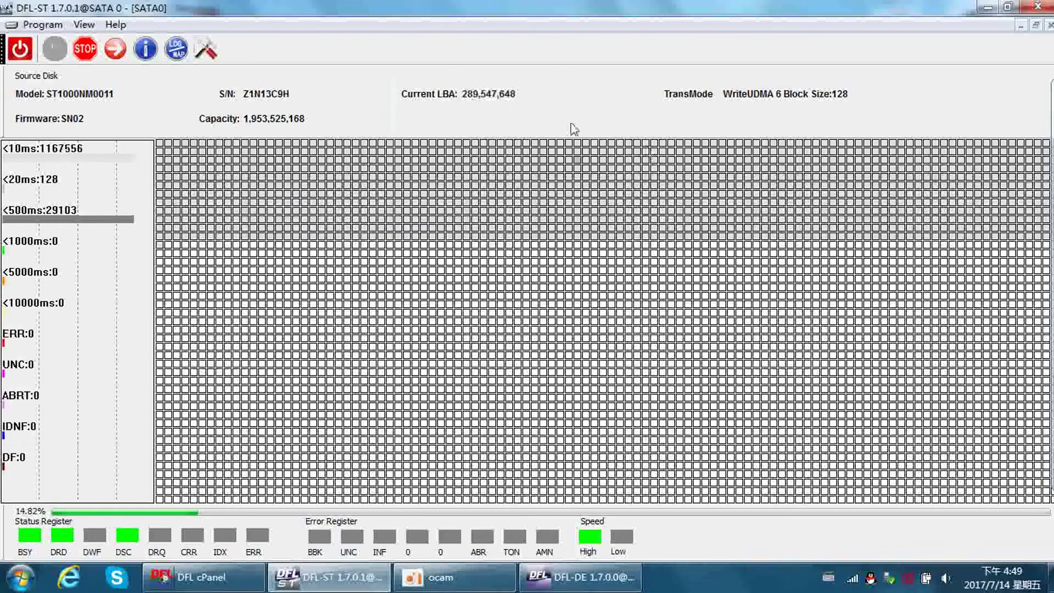
- Switch back from DFL-ST at 14.8% to the DFL-DE window with Alt+Tab
key(alt+Tab)
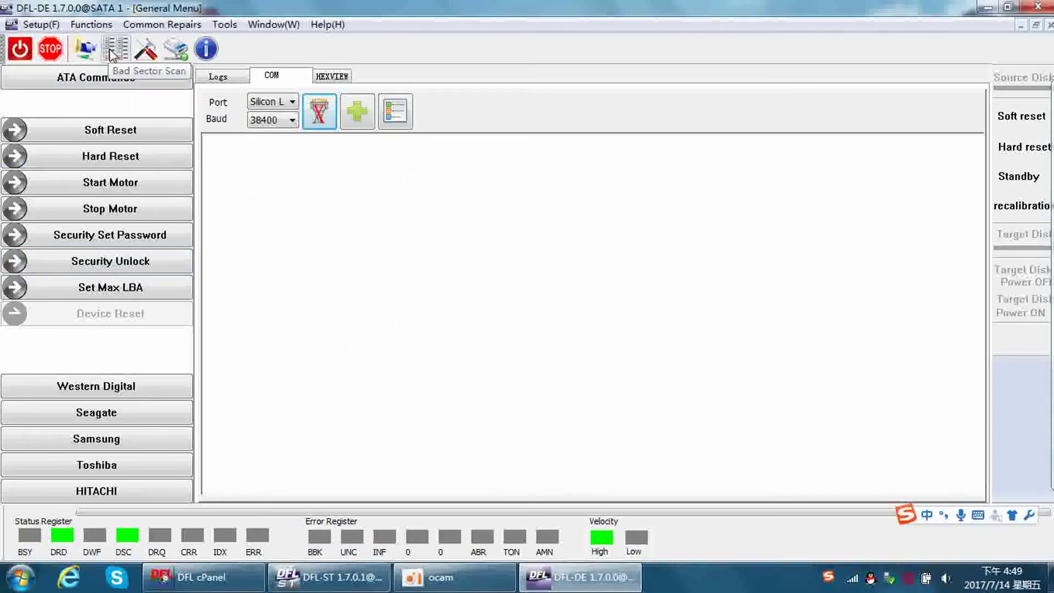
- Start a read-verify bad sector scan of the ST1000DM003 from LBA 0
click(113, 53)
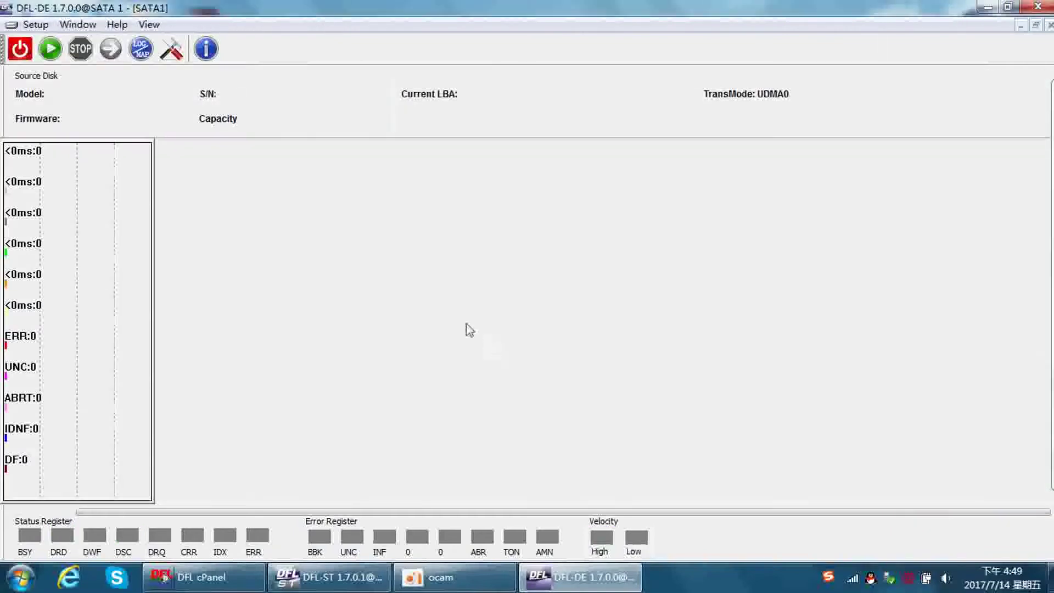
click(49, 48)
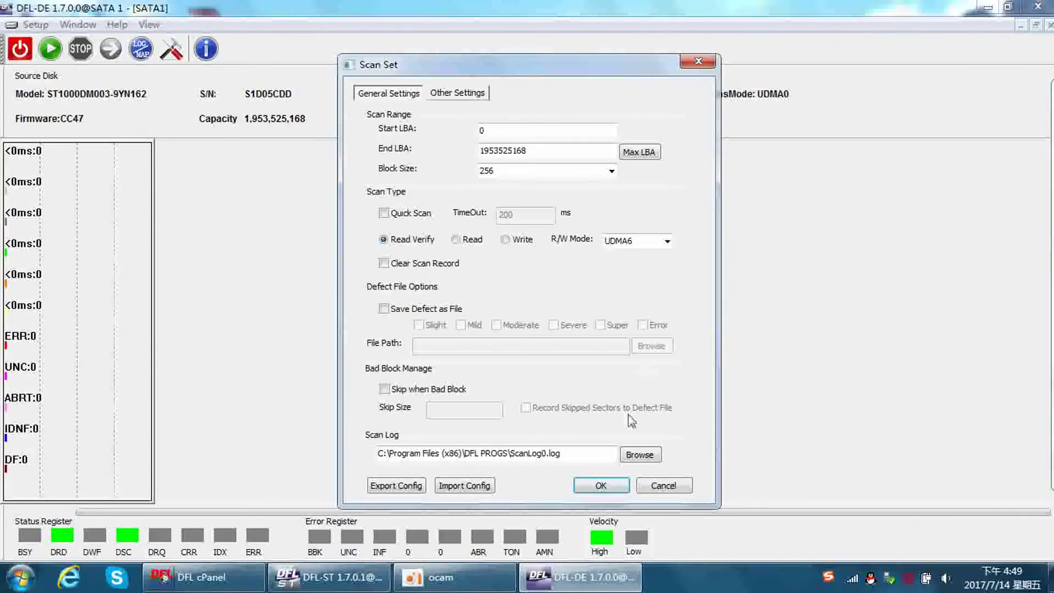
click(600, 485)
click(508, 324)
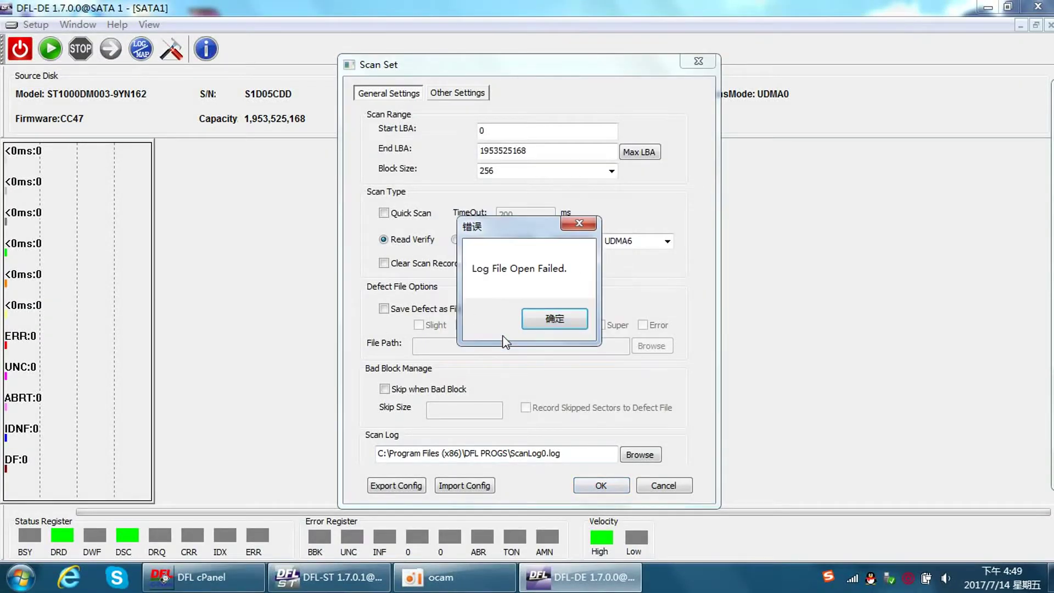
click(579, 318)
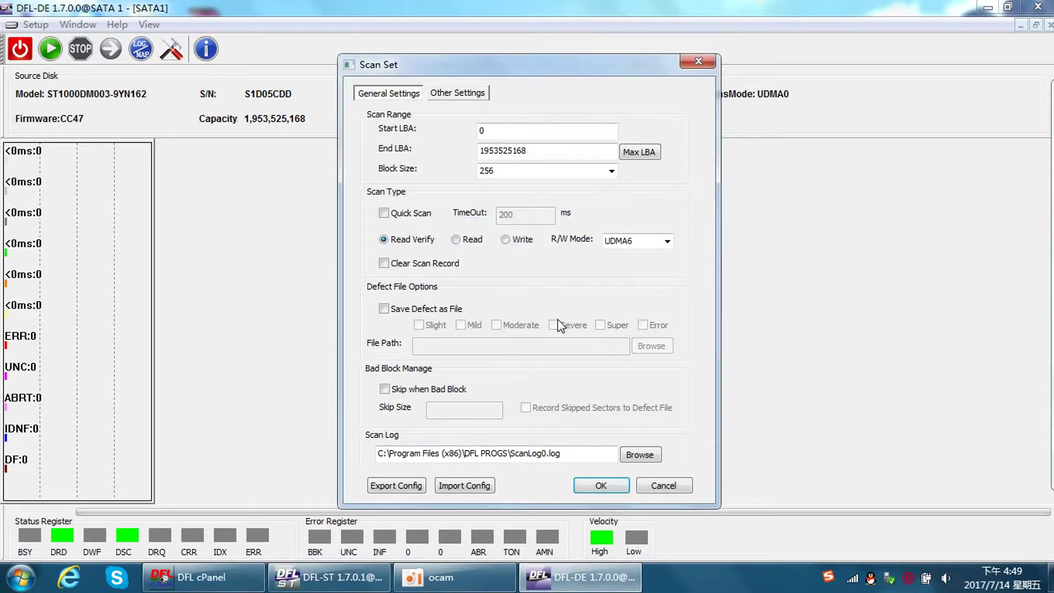
click(535, 454)
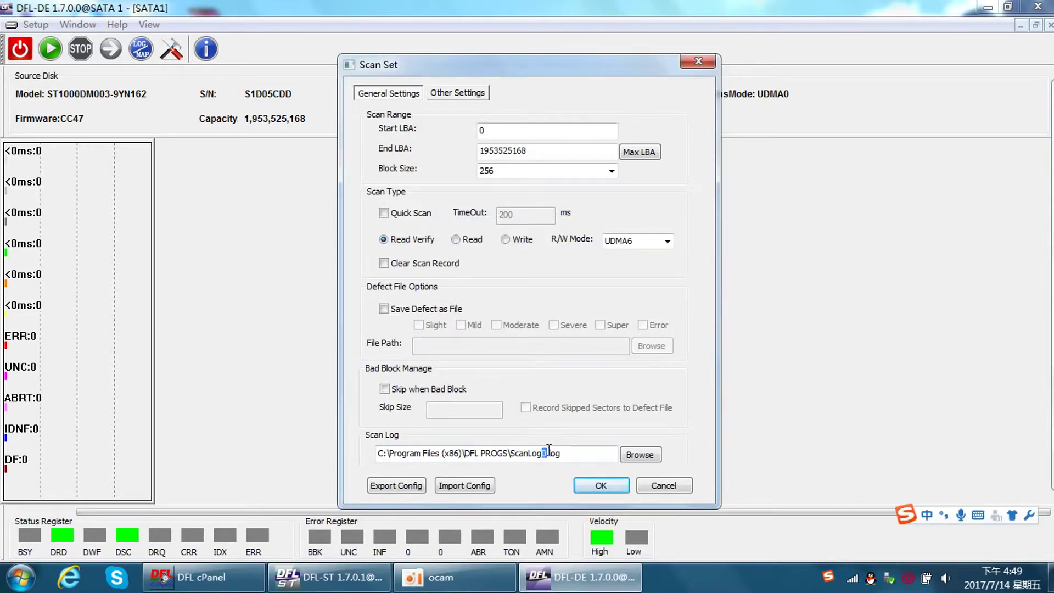
text(2)
click(590, 486)
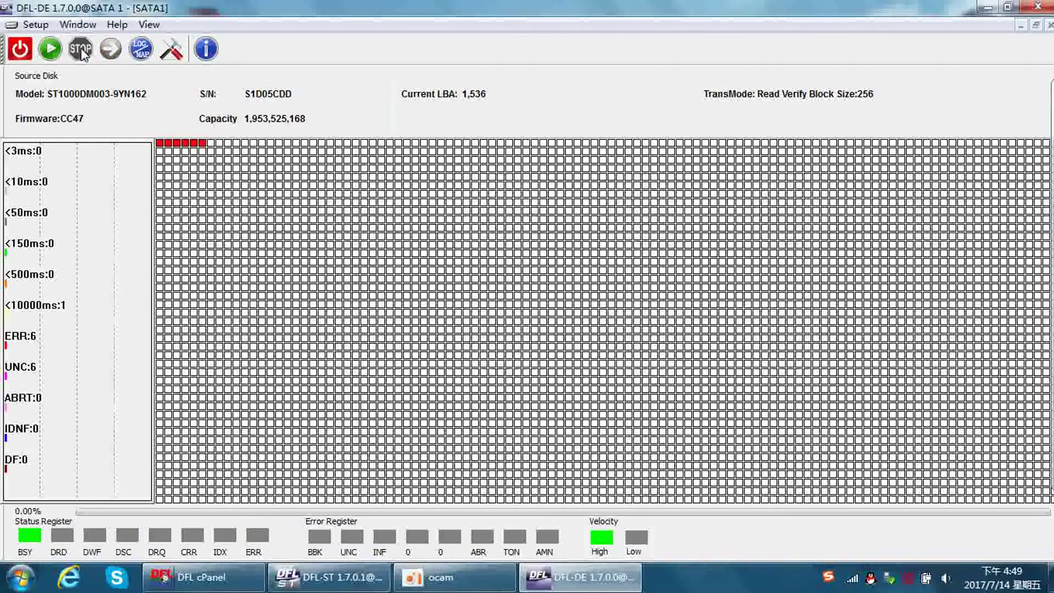
- Stop the scan and change its Start LBA to 15365
click(80, 50)
click(171, 50)
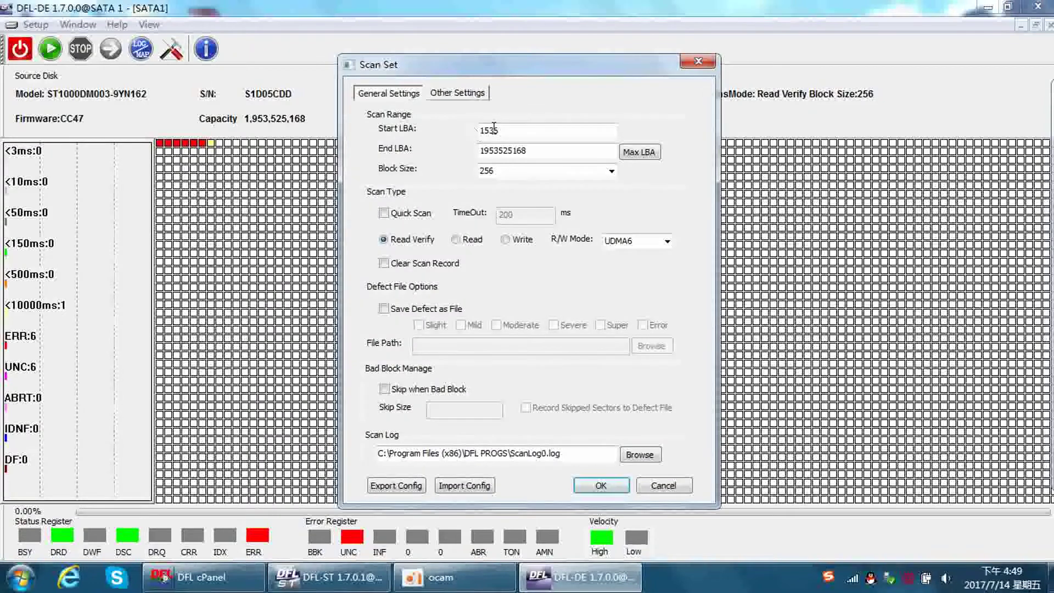
click(508, 131)
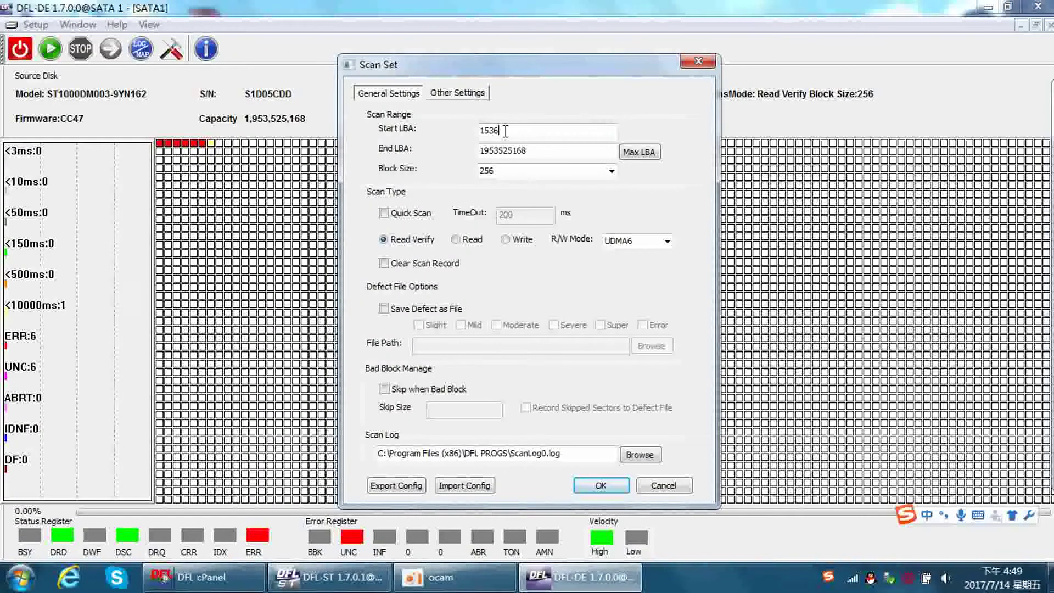
key(ctrl+space)
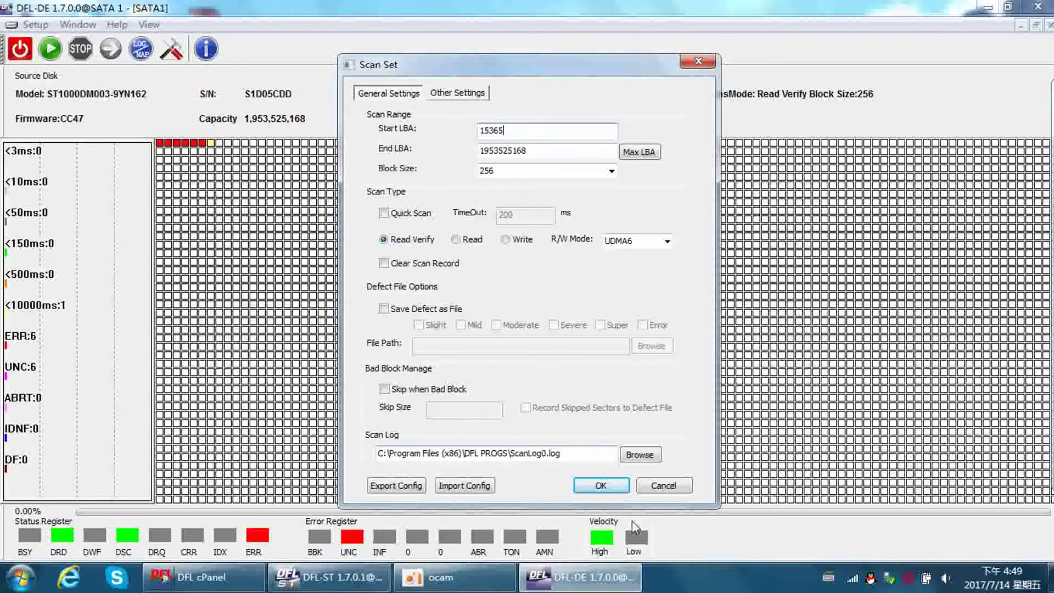
click(601, 485)
click(509, 323)
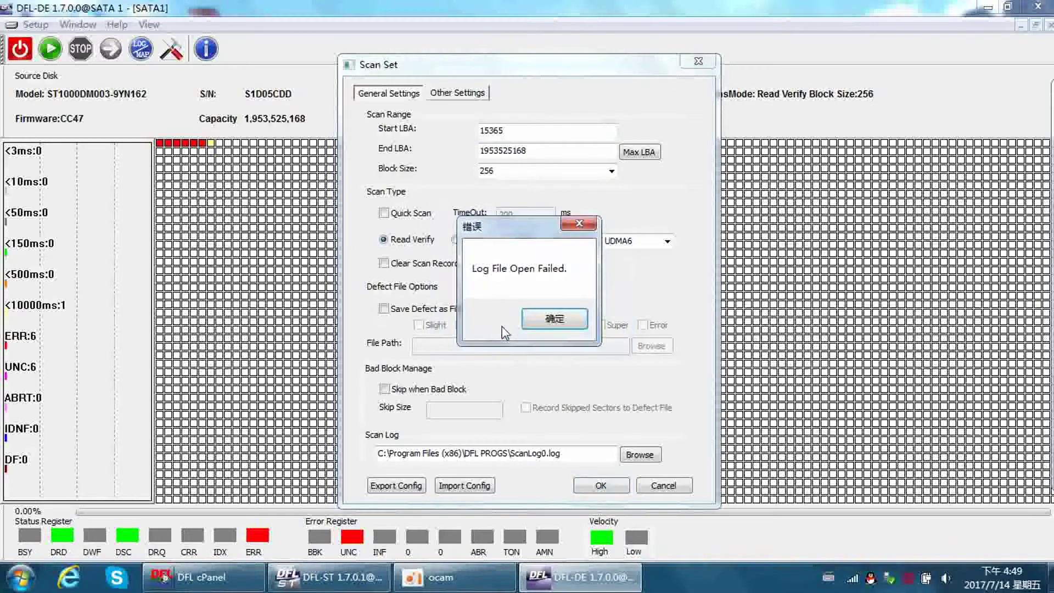
click(553, 322)
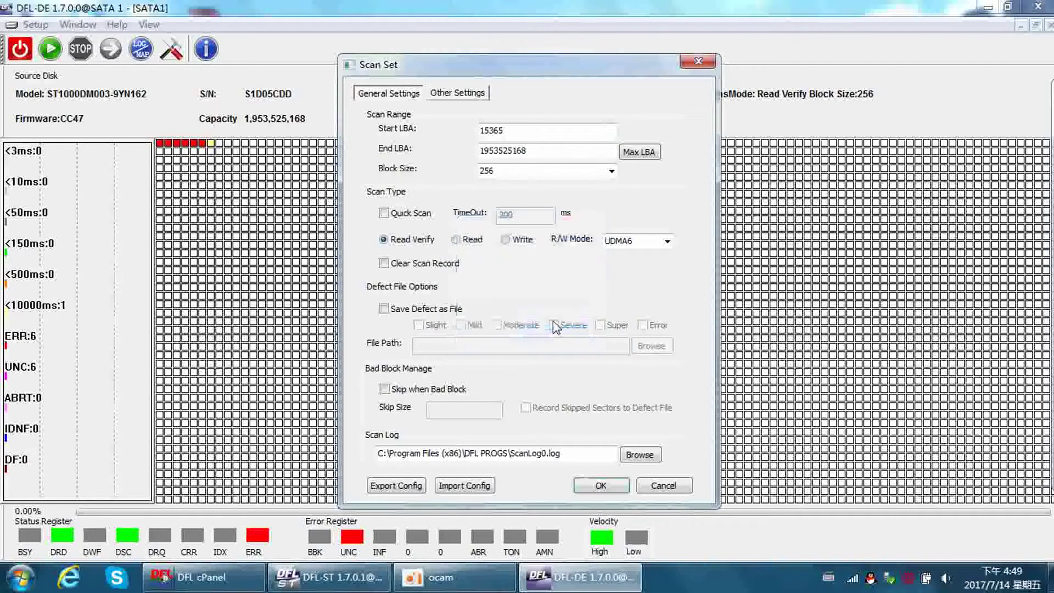
- Rename the scan log to ScanLog2.log and restart the scan from LBA 15365
click(546, 455)
text(2)
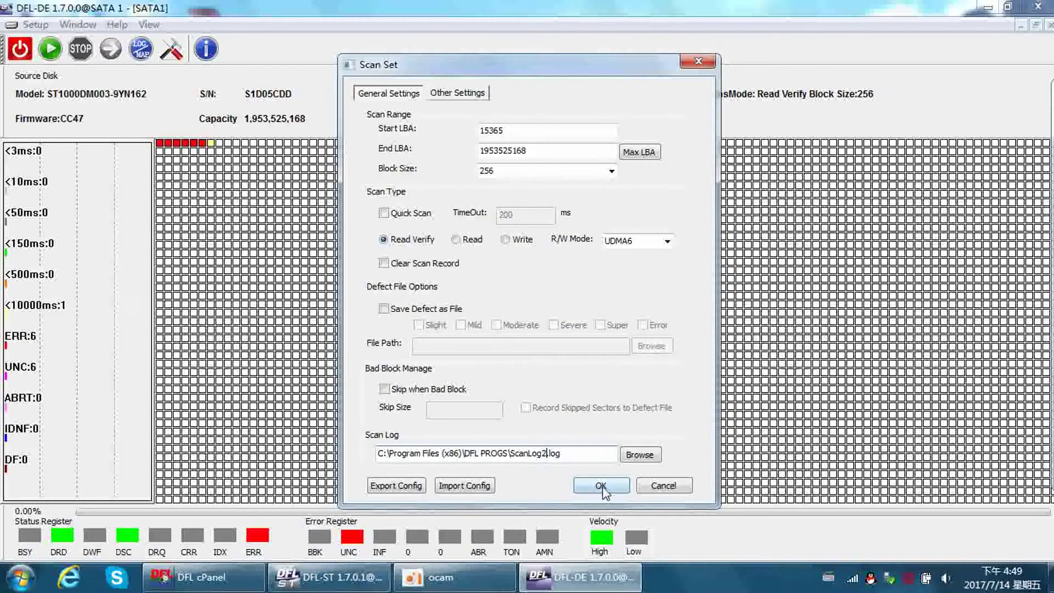
click(601, 485)
click(508, 331)
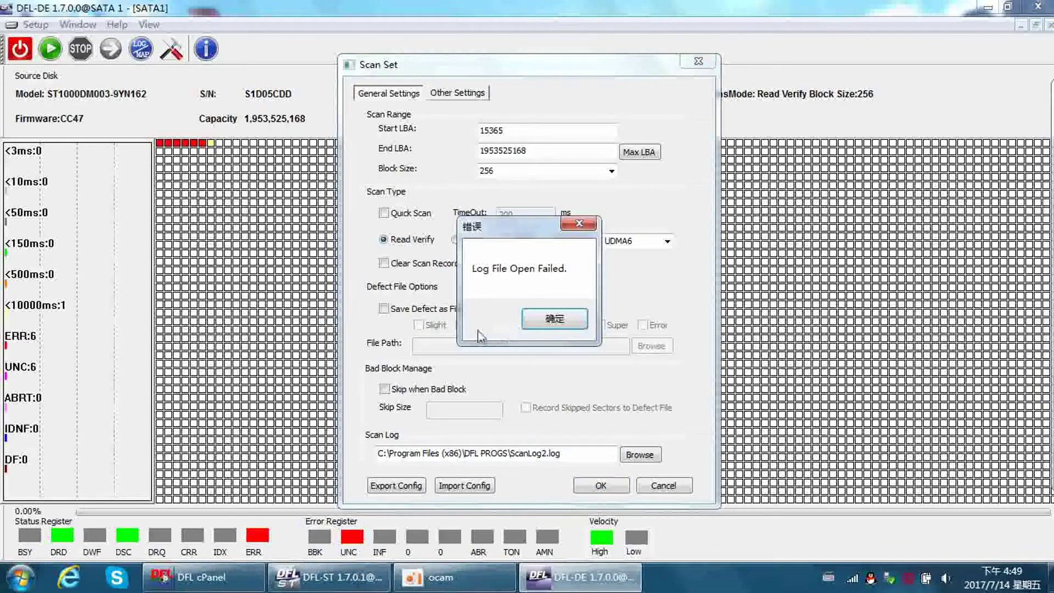
click(553, 324)
click(536, 458)
text(3)
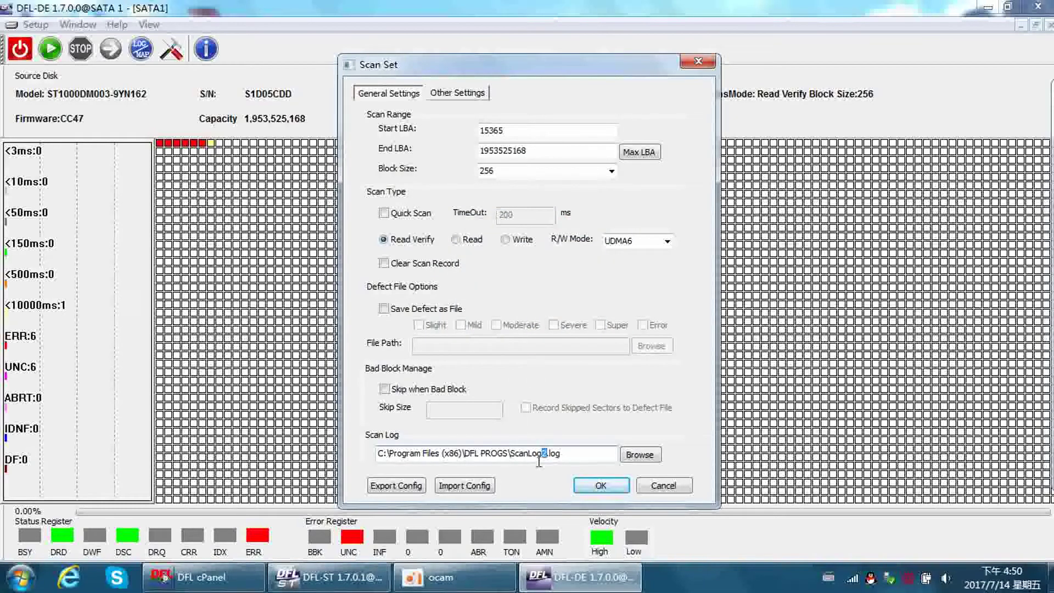
click(600, 485)
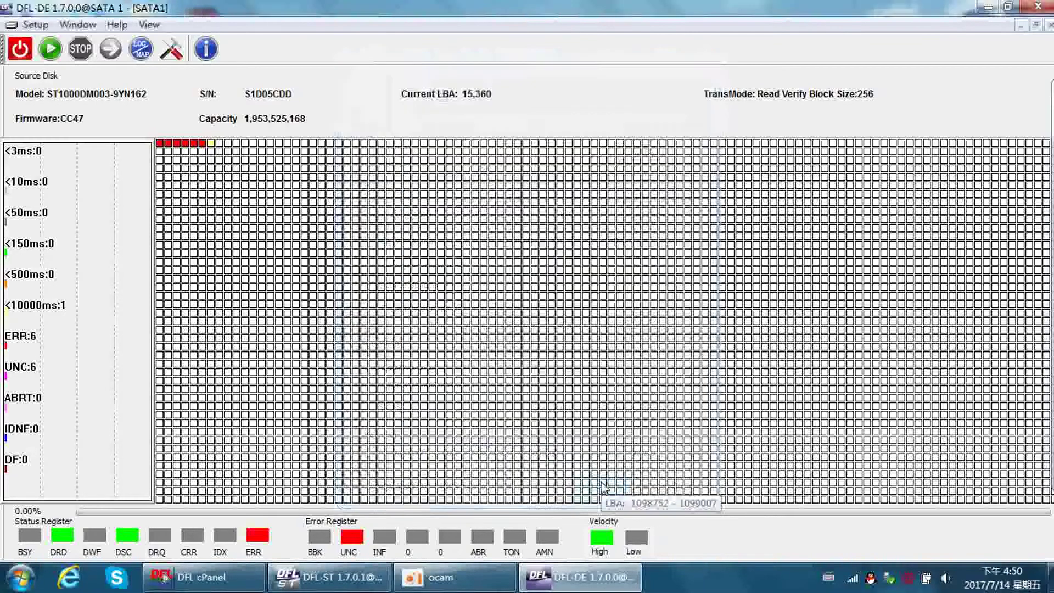
click(50, 49)
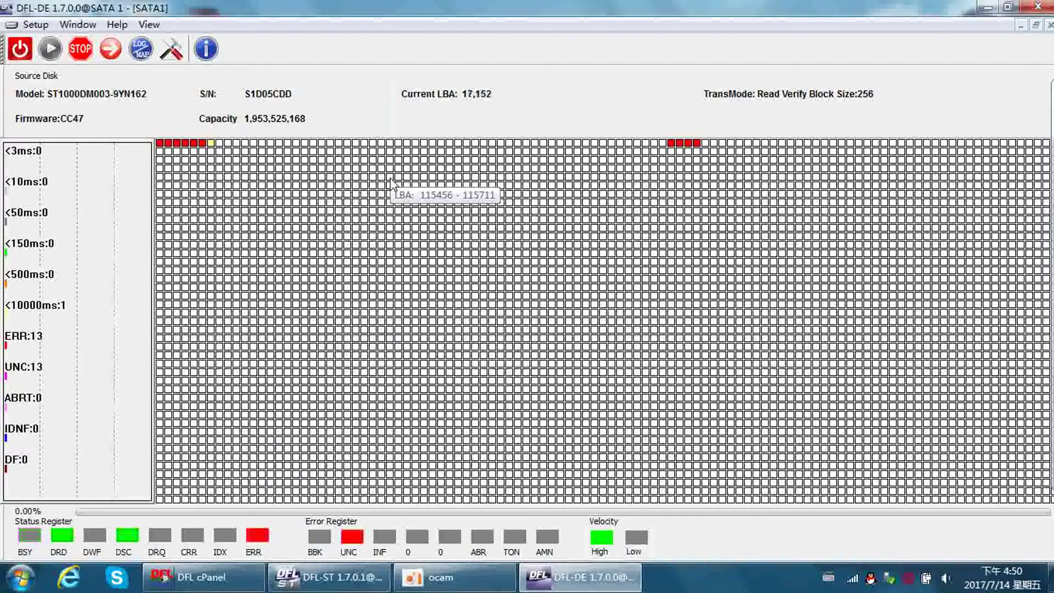
- Stop the scan at LBA 17,152 with 13 errors and close the scan window
click(81, 49)
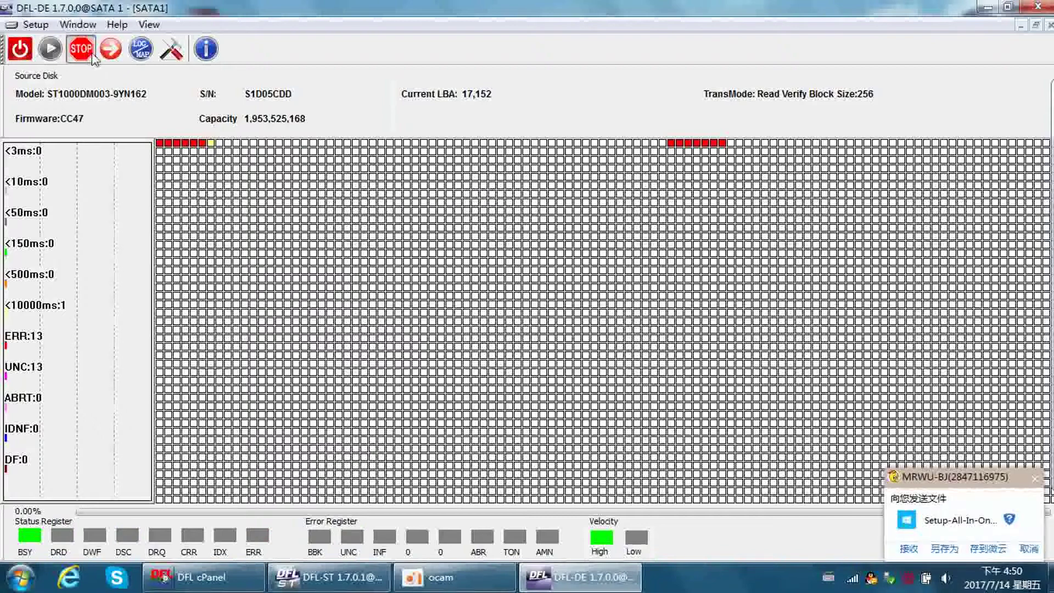
click(1049, 25)
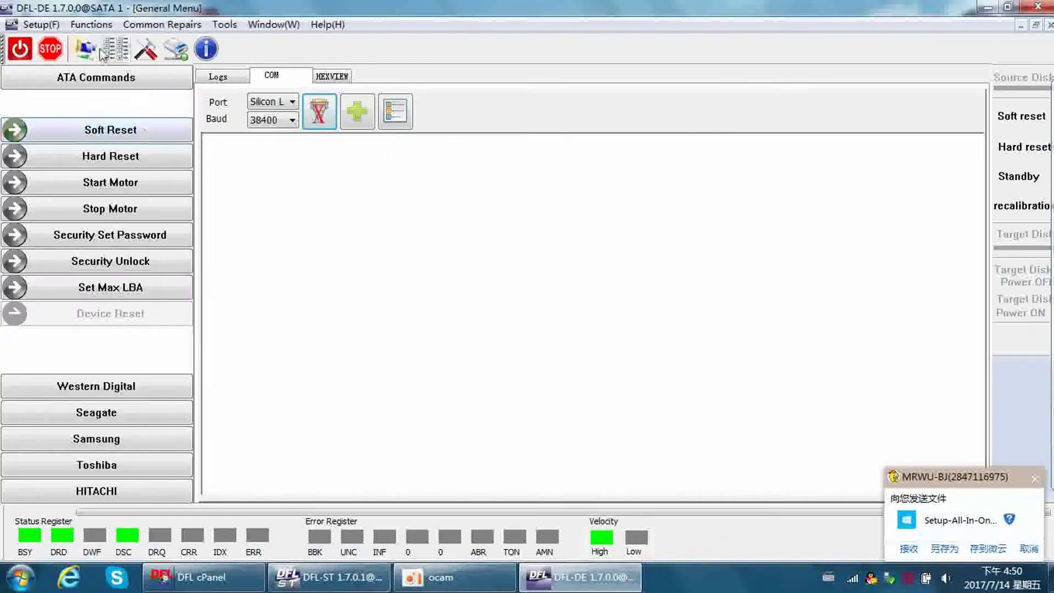
- Cancel out of the Projects dialog and power off the source drive
click(85, 49)
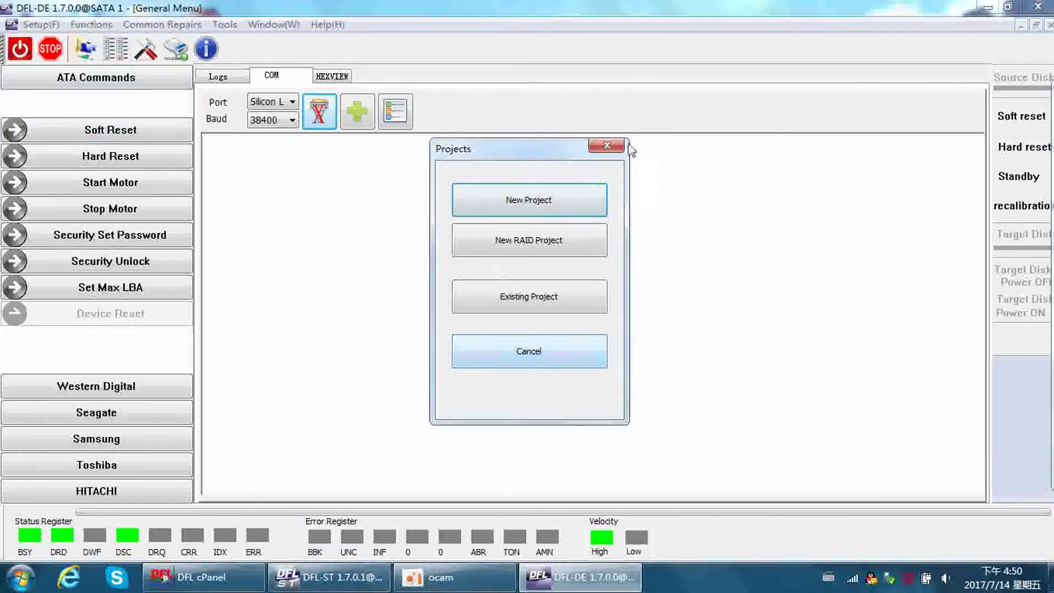
click(538, 357)
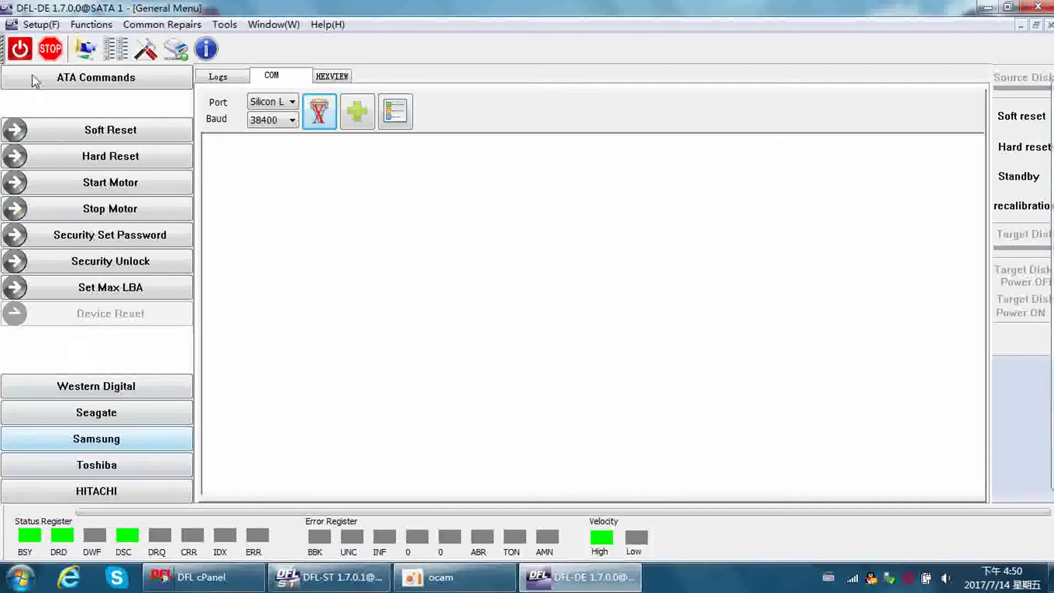
click(21, 52)
- Create a new Disk Image project imaging the ST1000DM003 onto the Msft Virtual Disk
click(85, 48)
click(549, 208)
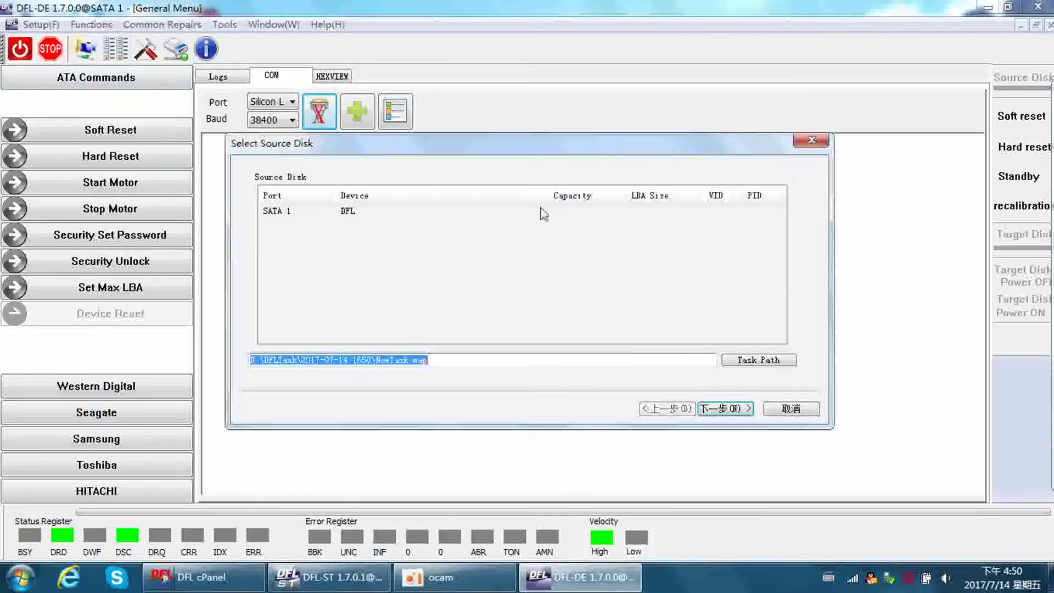
click(733, 408)
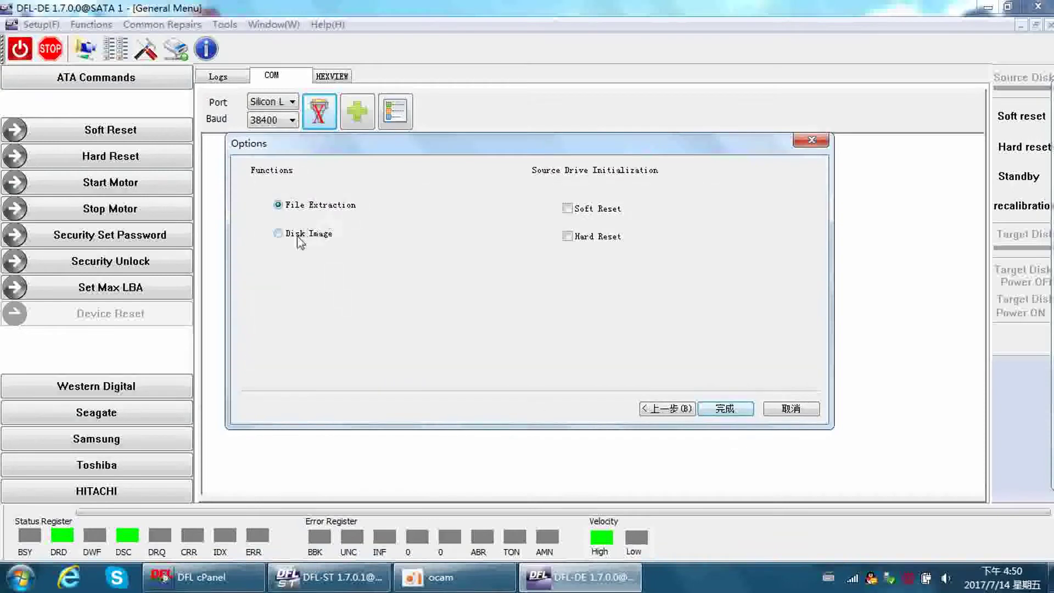
click(297, 237)
click(727, 407)
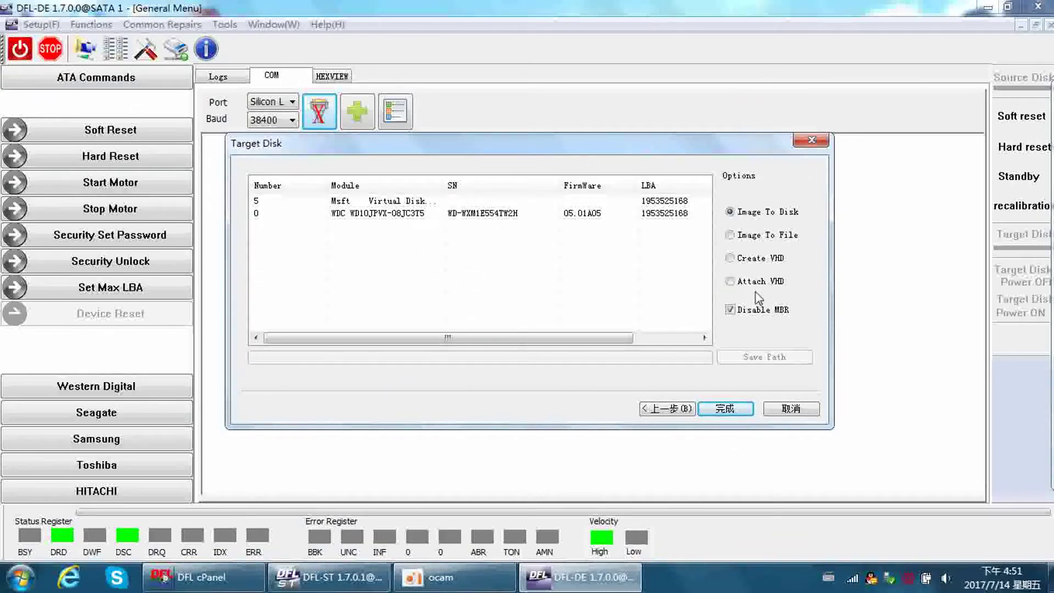
click(430, 203)
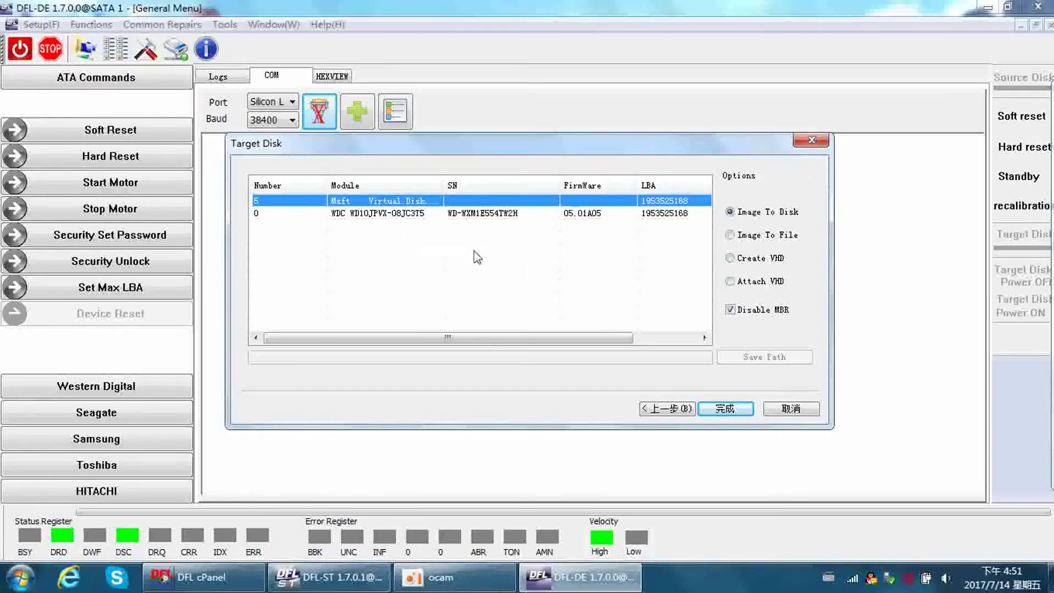
click(725, 408)
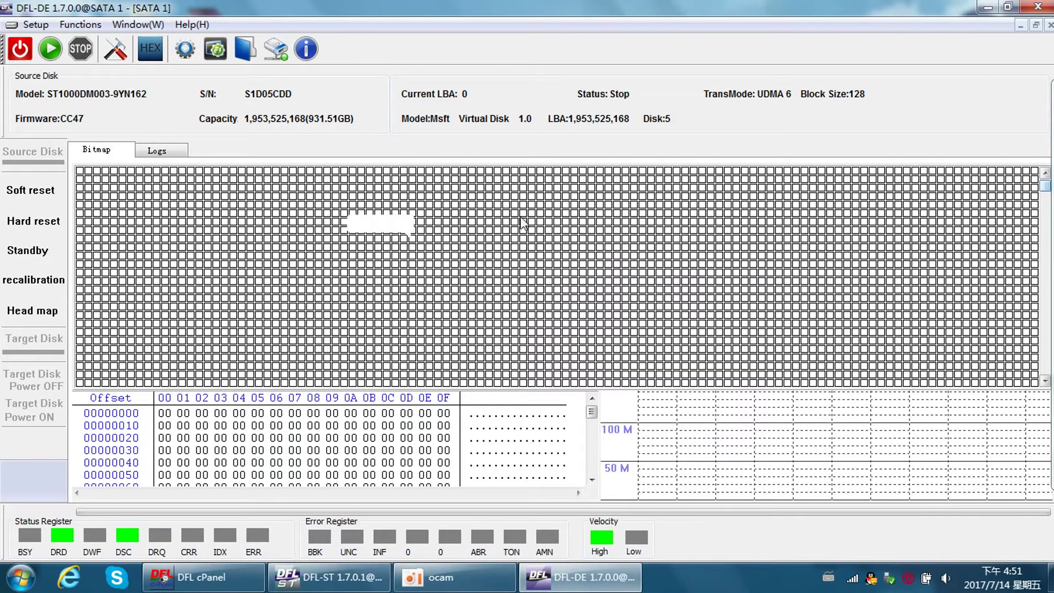
mouse_move(171, 212)
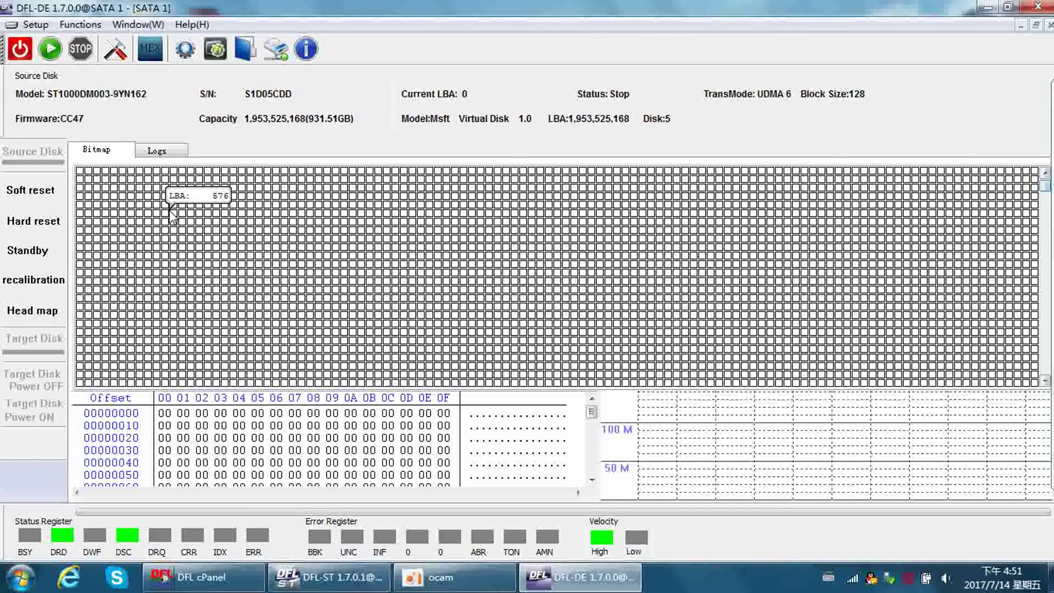
- Choose Setup Head Map from the Head map menu
click(50, 311)
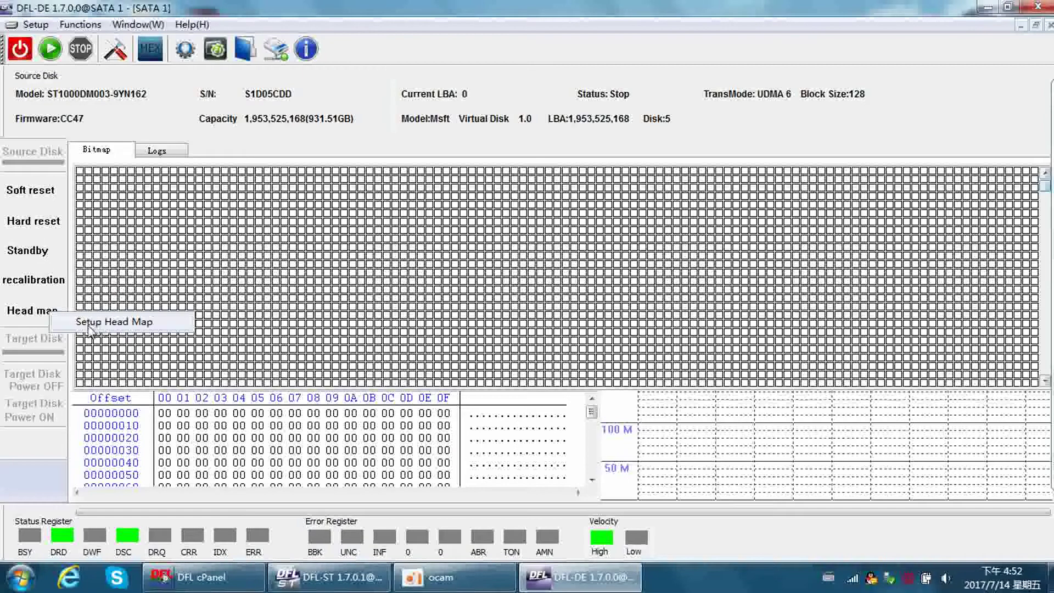
click(115, 322)
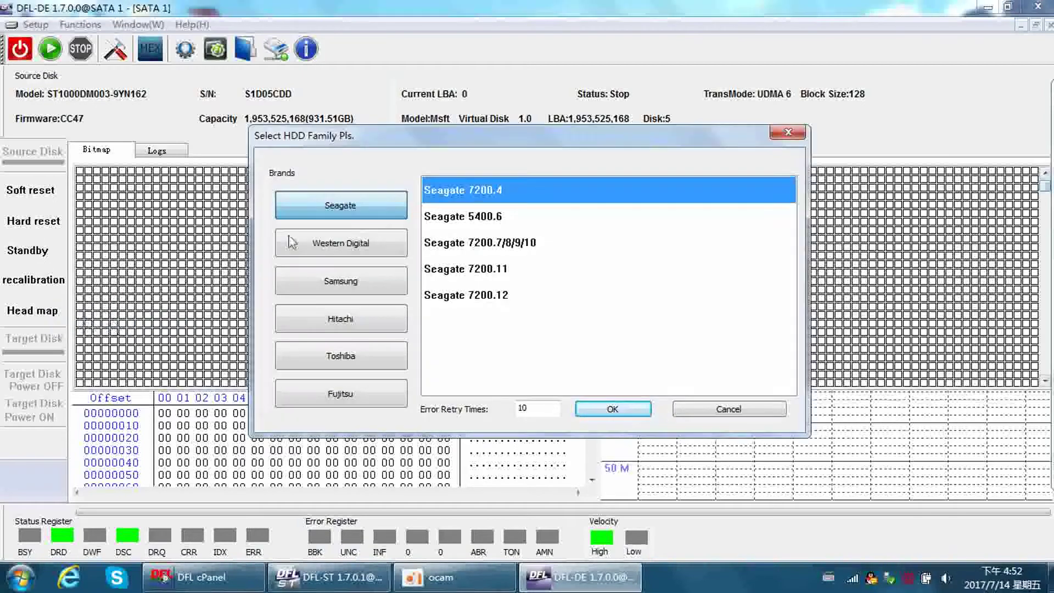
- Build the head map using the Seagate 7200.12 family, then check the log for errors
drag(412, 144, 372, 130)
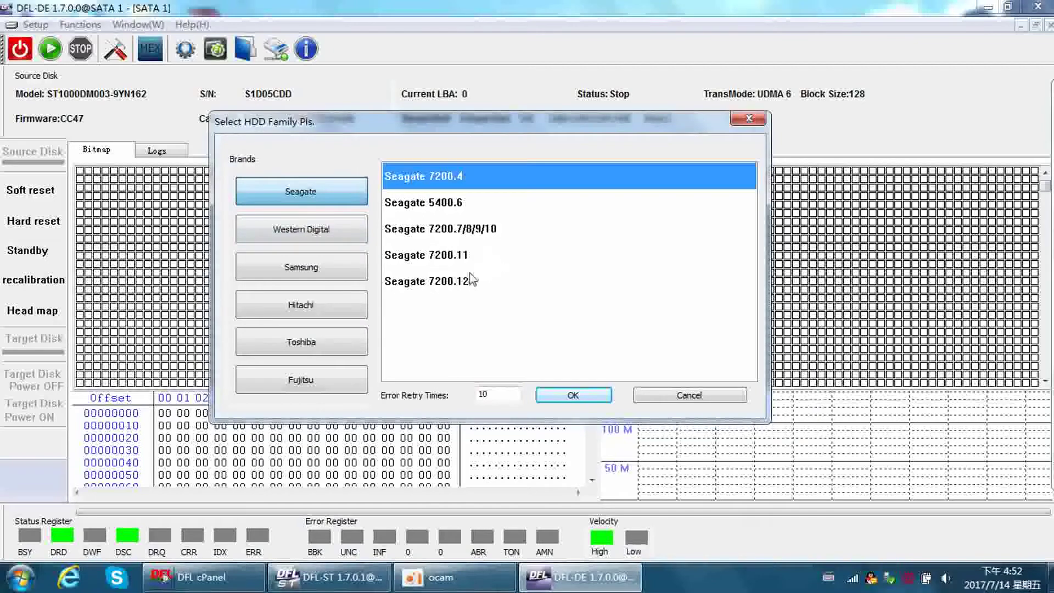
click(439, 282)
drag(507, 130, 502, 162)
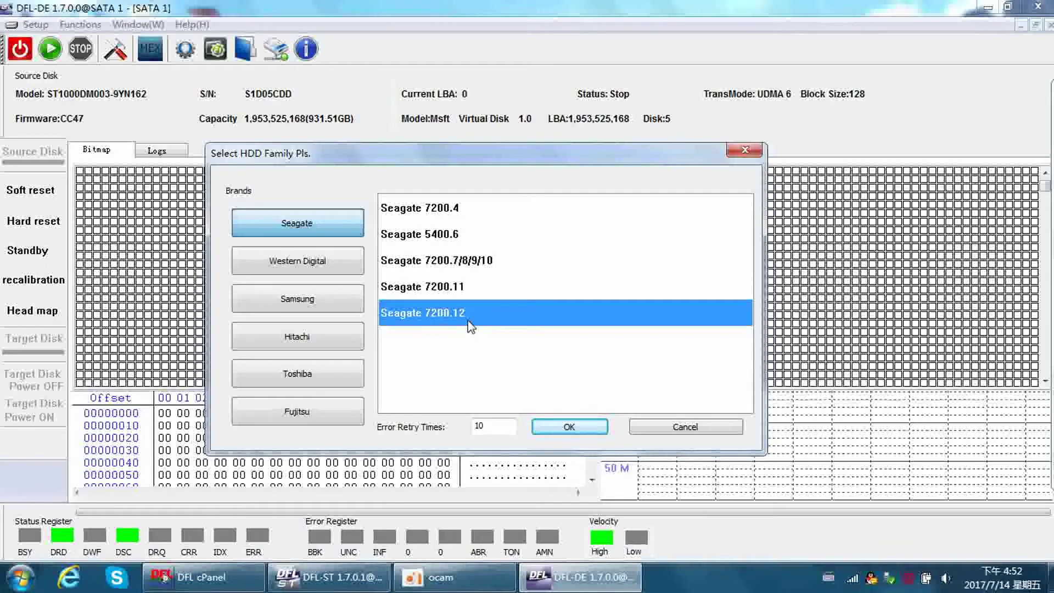
click(538, 426)
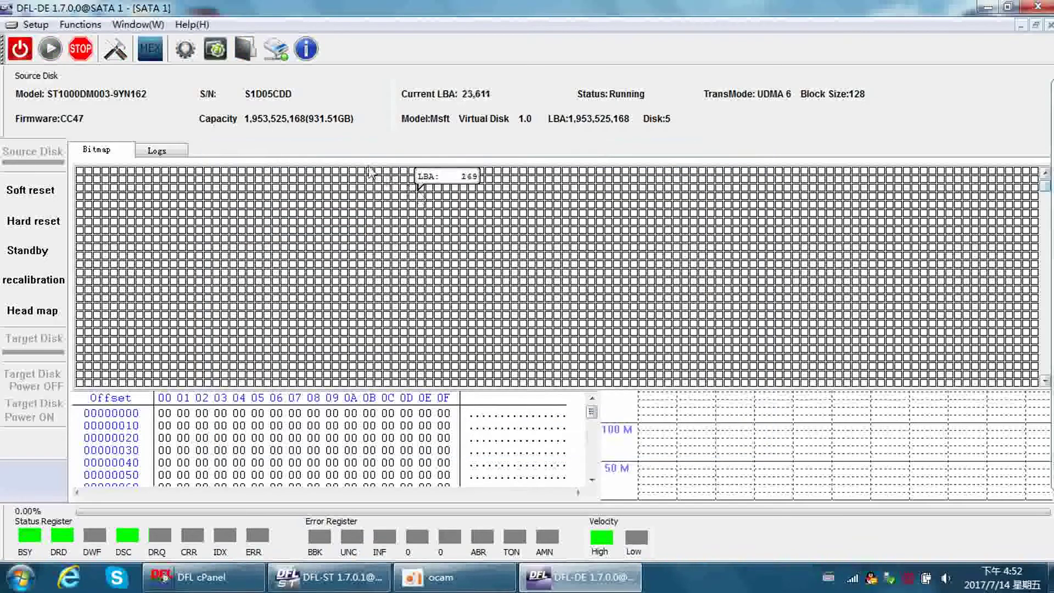
click(157, 150)
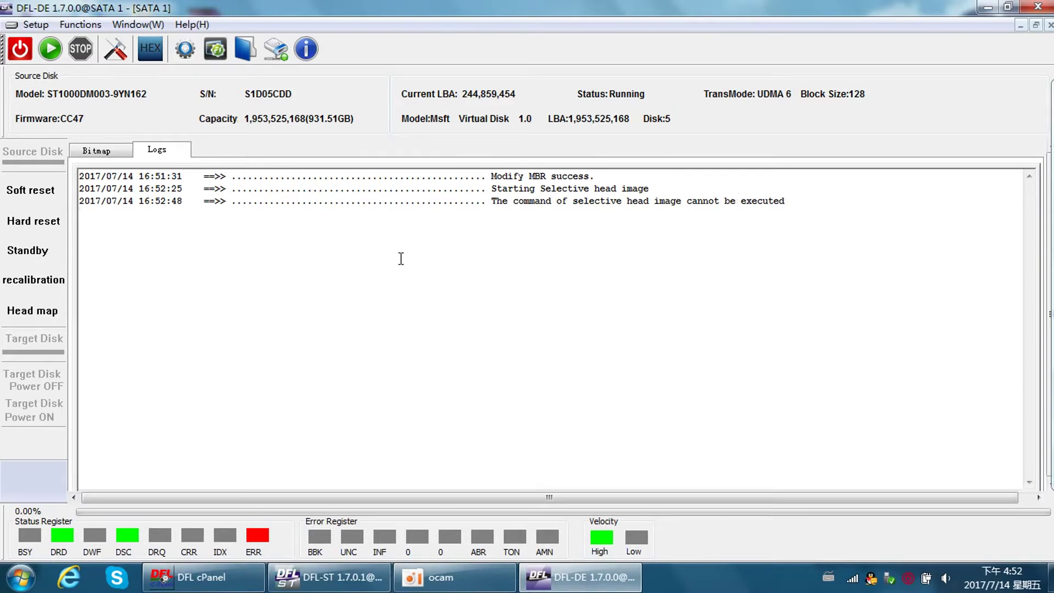
click(31, 309)
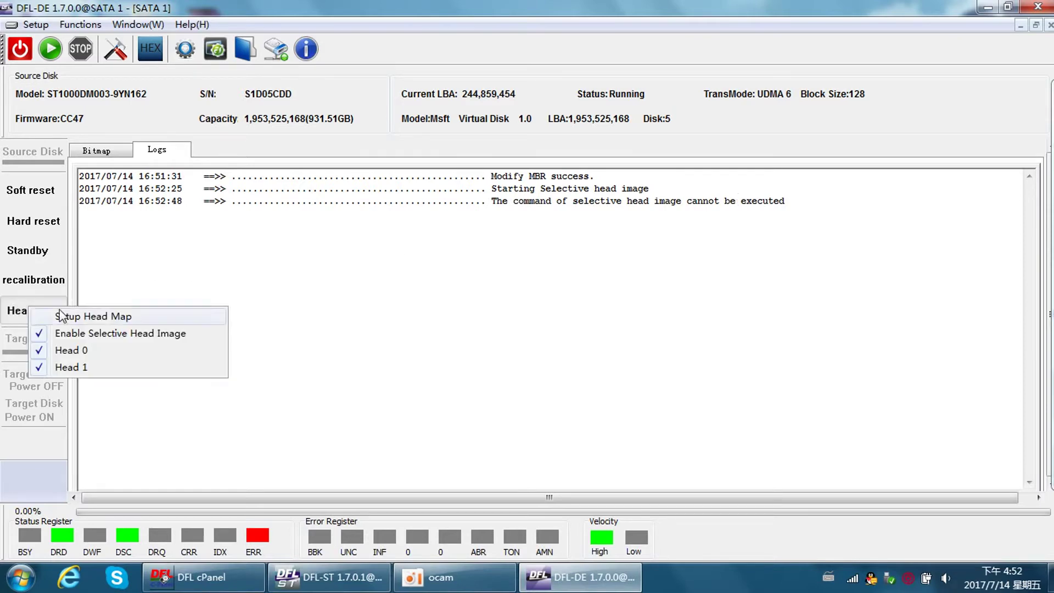
- Rerun head map detection with Seagate 7200.12 and verify head count 2 with heads 0 and 1 enabled
click(103, 317)
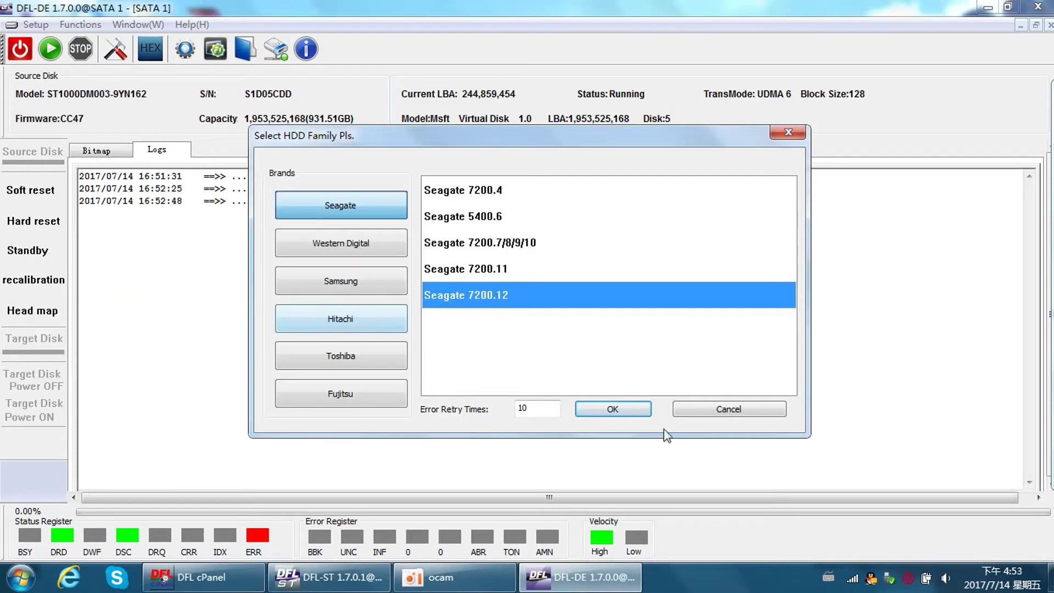
click(618, 409)
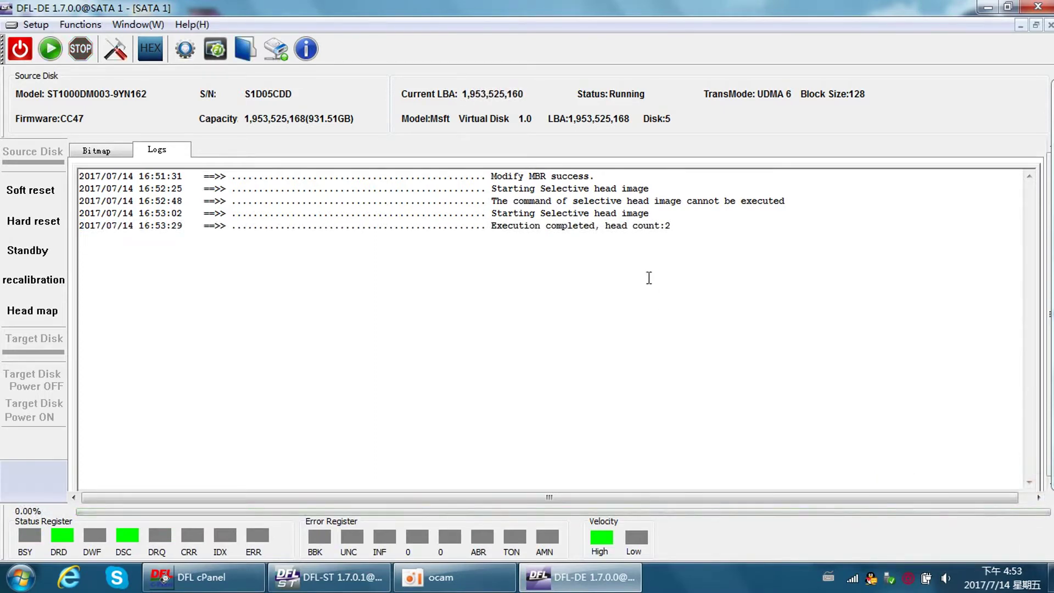
mouse_move(489, 226)
mouse_down()
mouse_move(694, 226)
mouse_move(443, 214)
mouse_up()
click(694, 241)
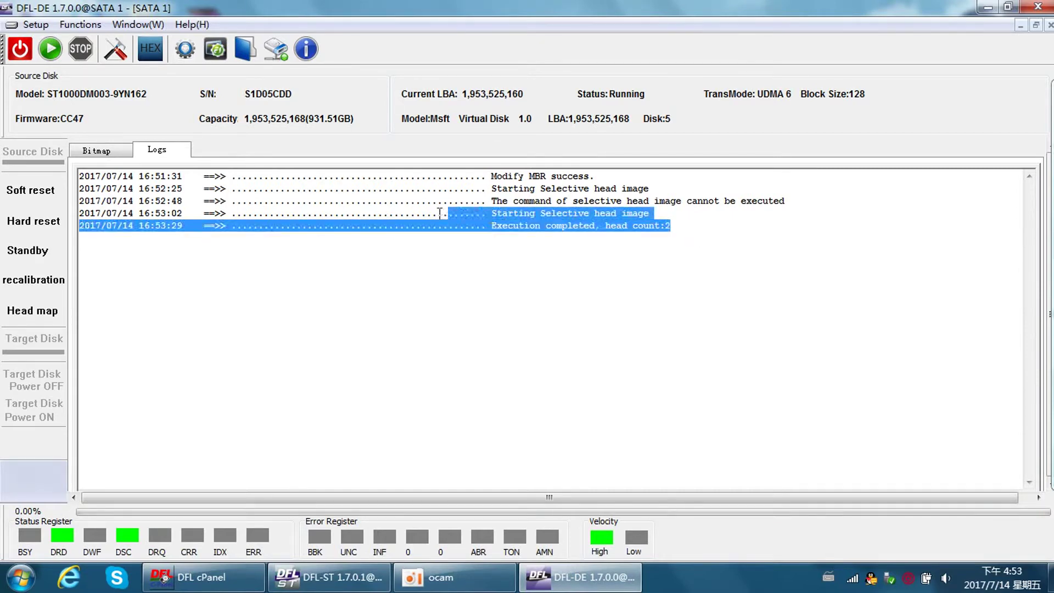
click(470, 234)
click(42, 311)
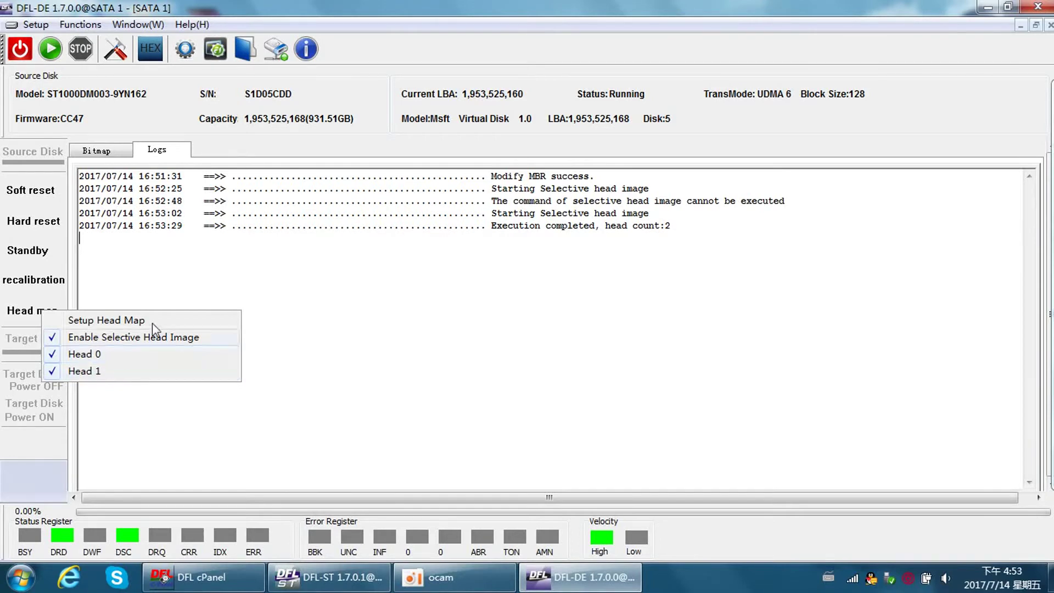
- Disable green resource mode, set Read Towards to Backward, and start imaging
click(179, 277)
click(115, 49)
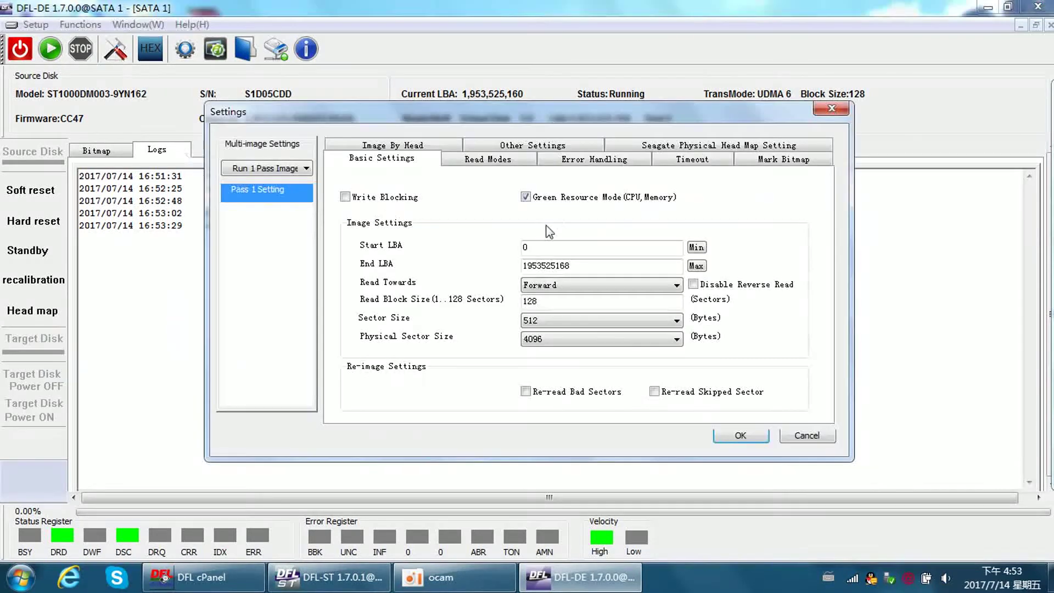
click(551, 199)
drag(315, 107, 272, 141)
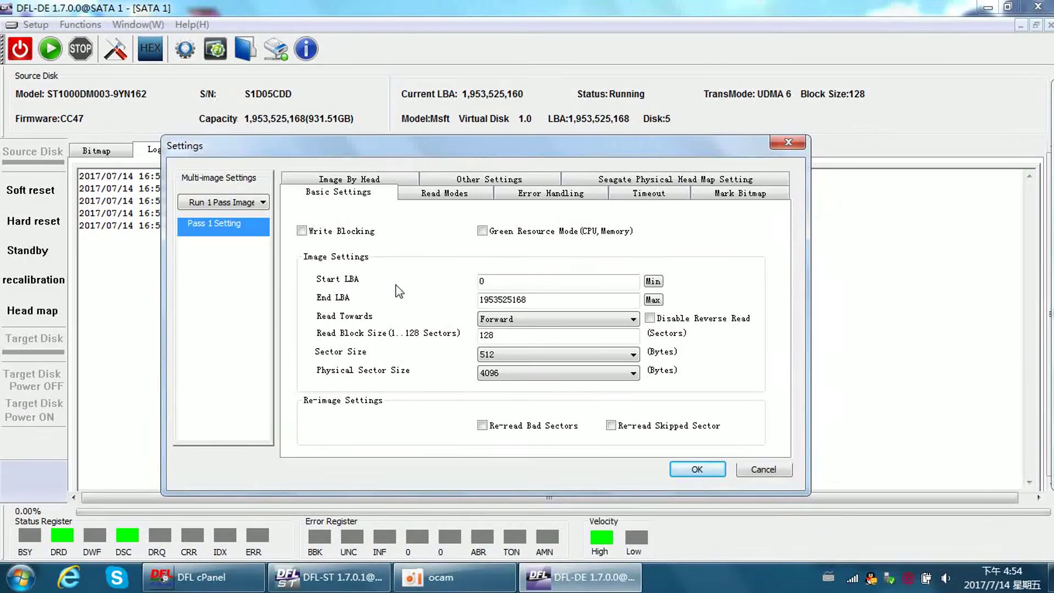
click(551, 319)
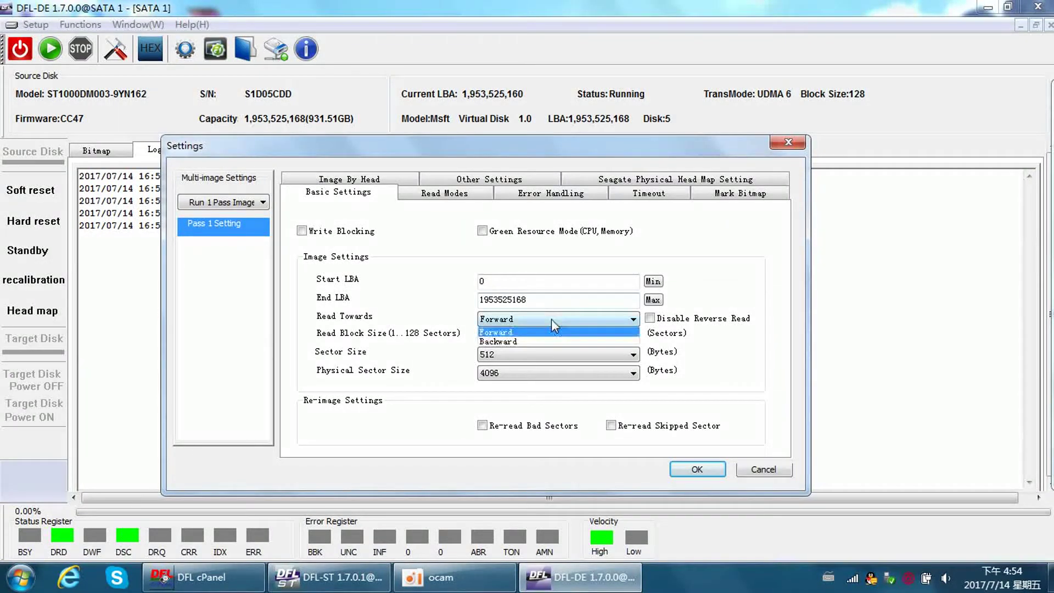
click(508, 341)
click(694, 469)
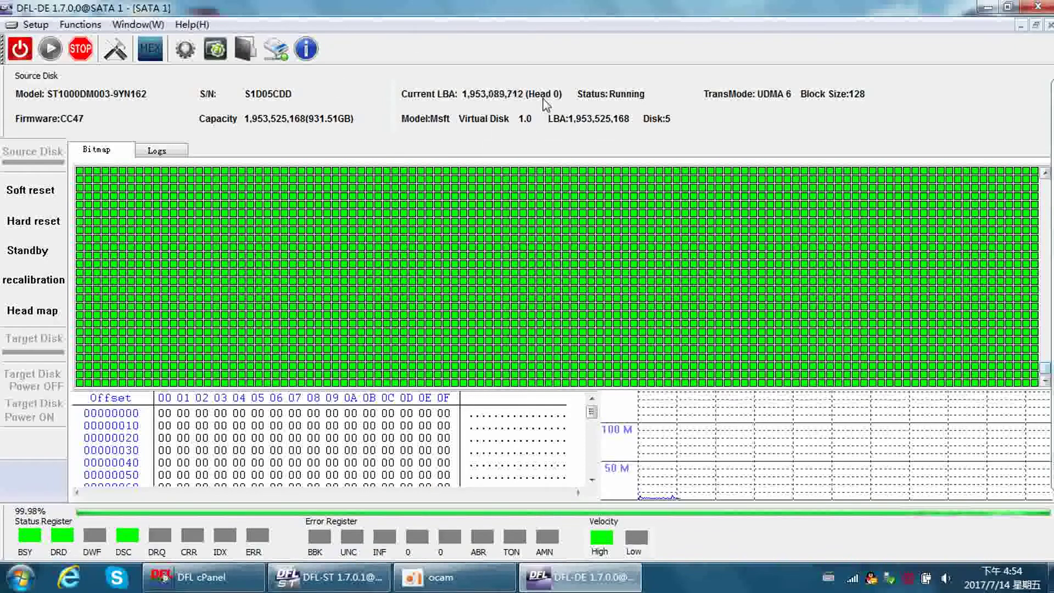
- Check the head selection options, then stop the running imaging
click(32, 310)
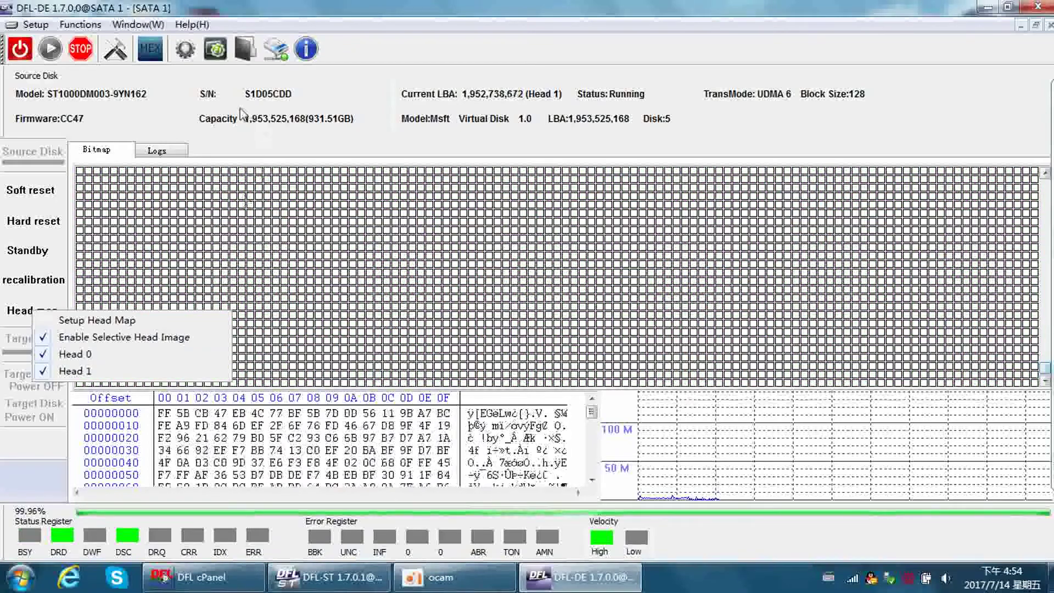
click(82, 51)
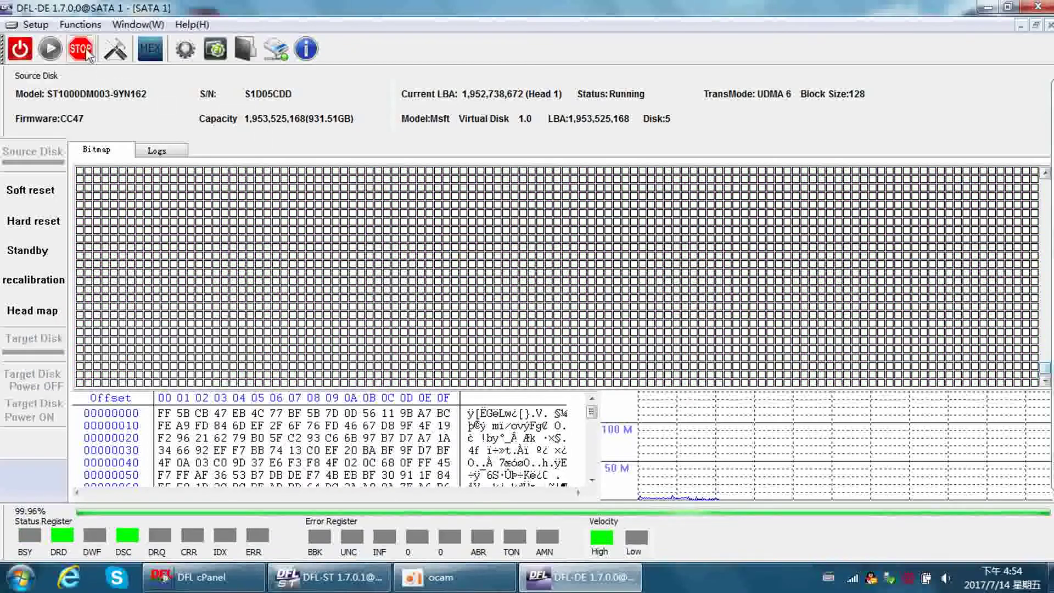
click(115, 50)
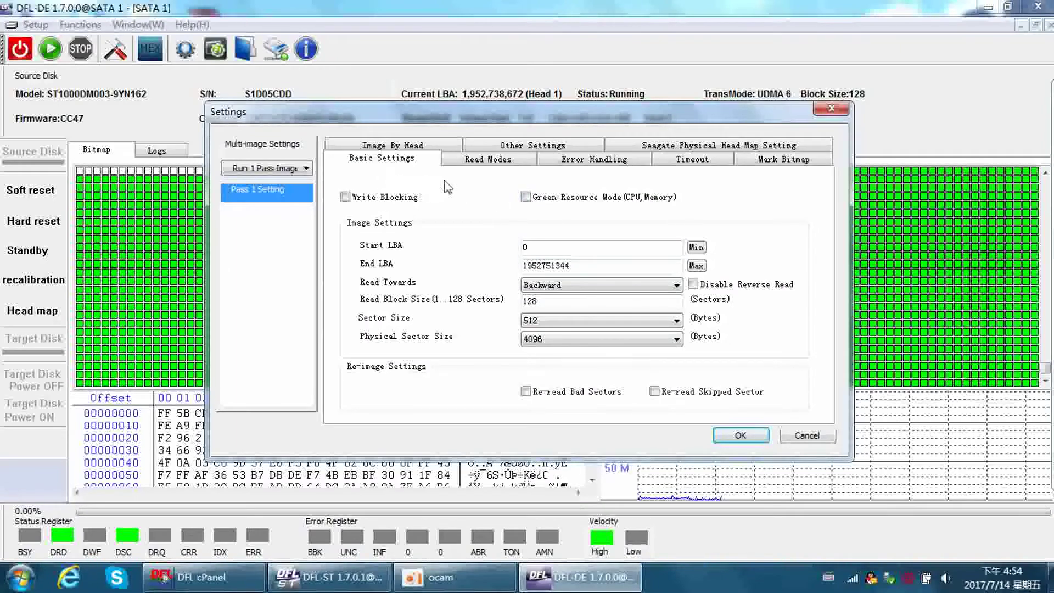
- Review the Image By Head and Read Modes settings, then set Read Towards to Forward
click(414, 147)
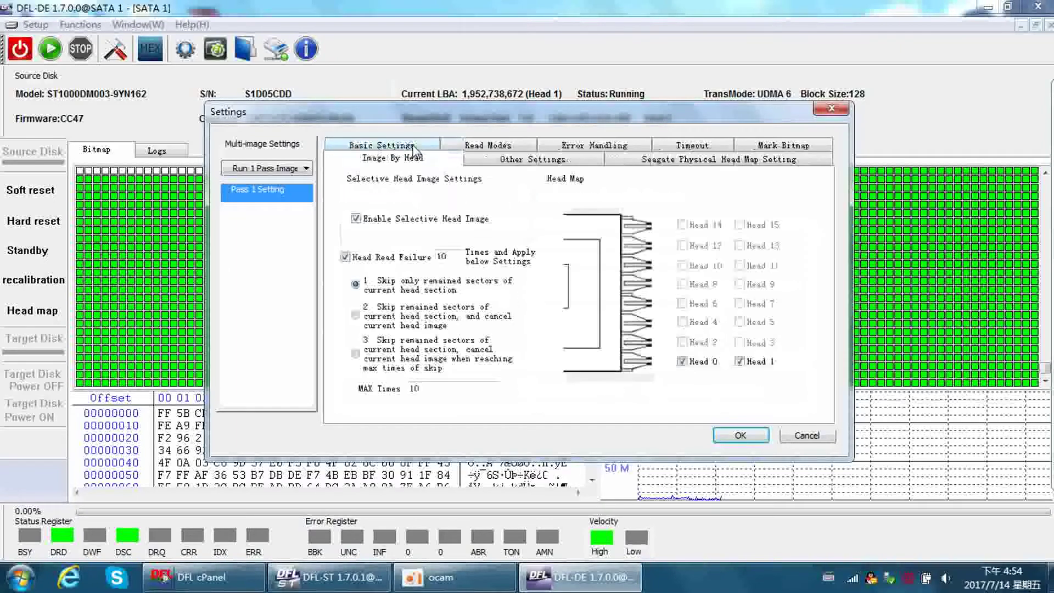
click(511, 147)
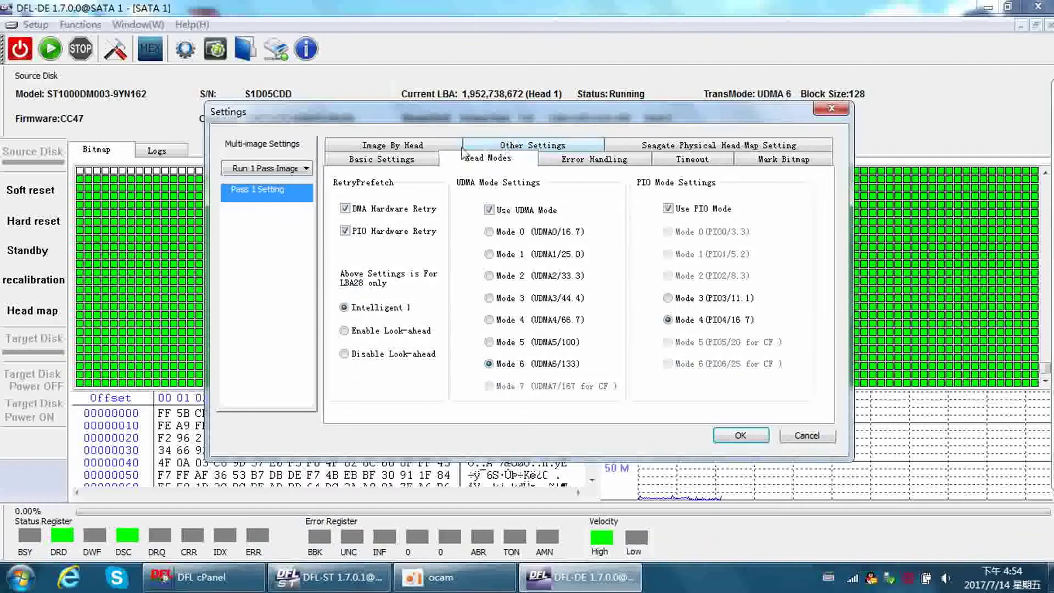
click(415, 159)
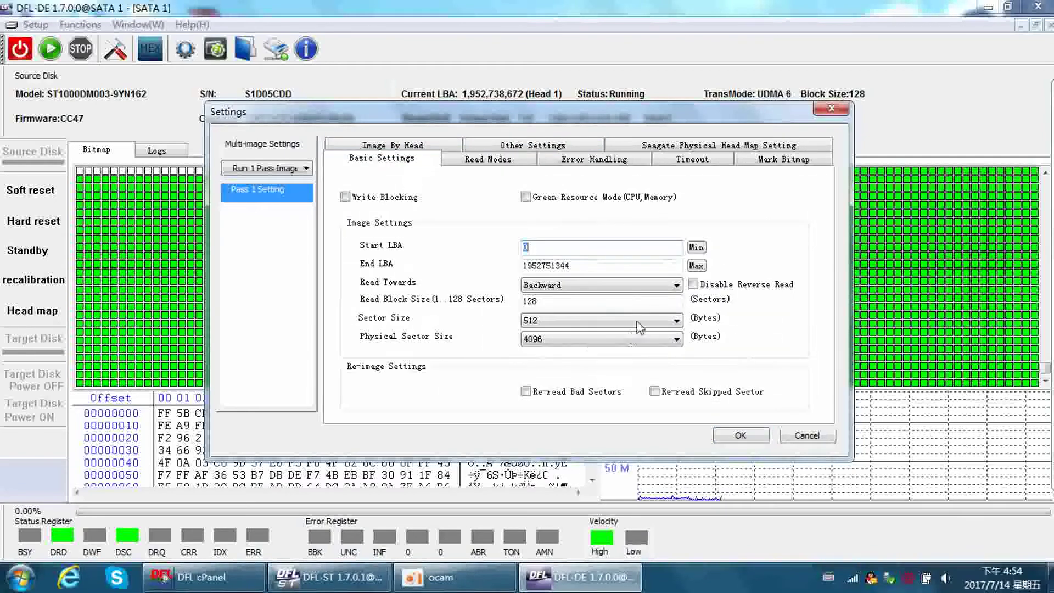
click(628, 286)
click(582, 300)
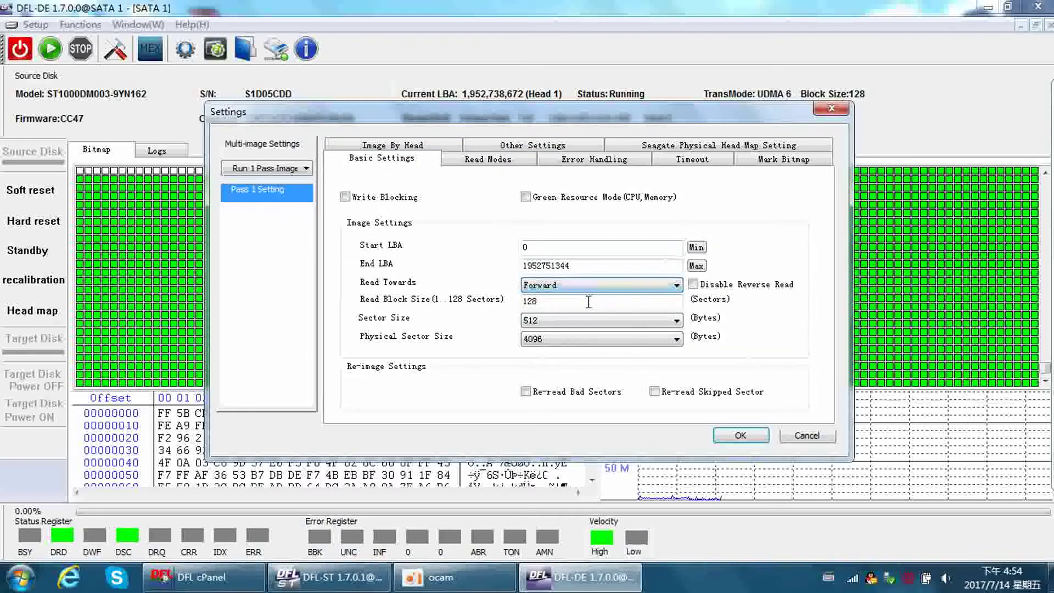
click(738, 434)
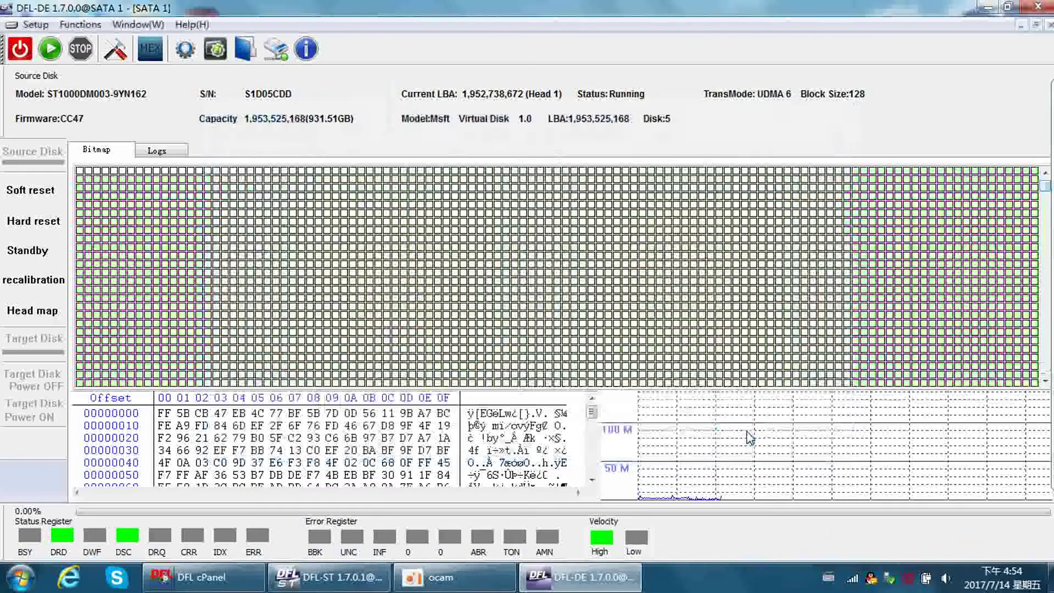
- Run a brief forward imaging pass from LBA 0, stopping it at LBA 497
click(53, 51)
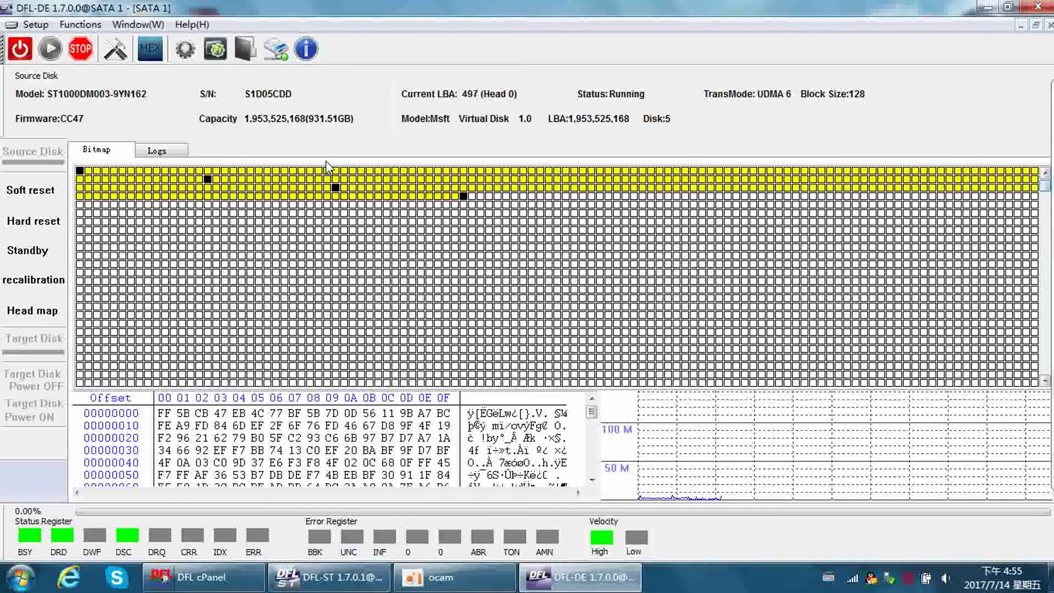
click(79, 48)
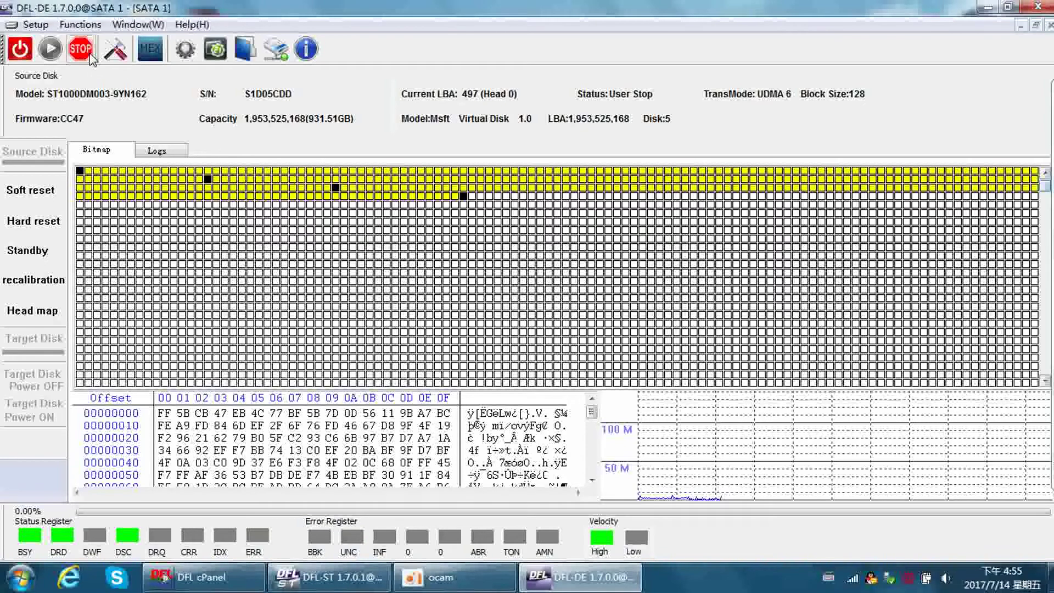
- Change the imaging Start LBA to 104,000,000 in the settings
click(123, 56)
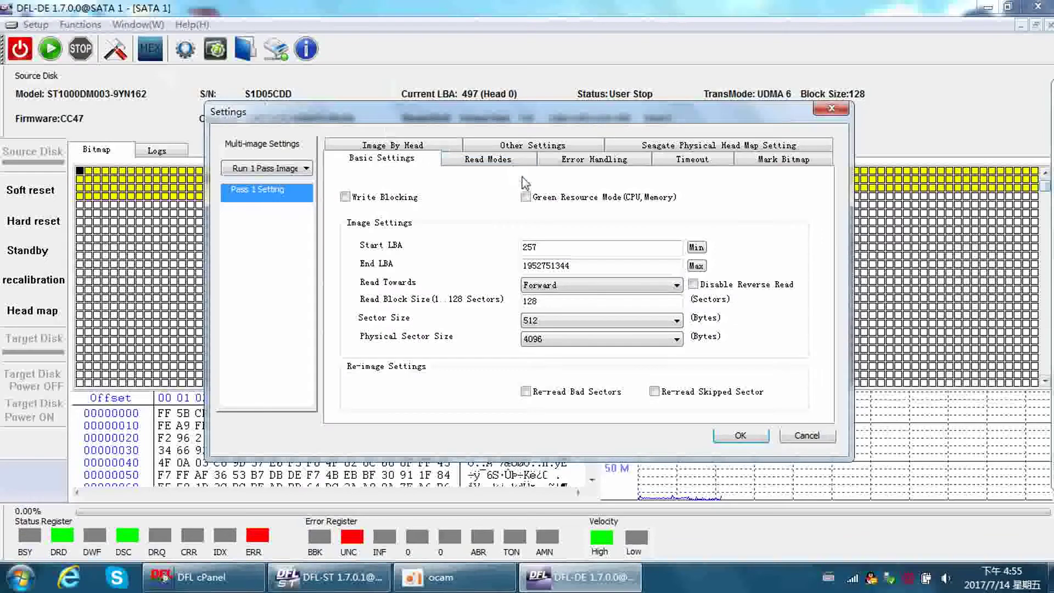
click(570, 248)
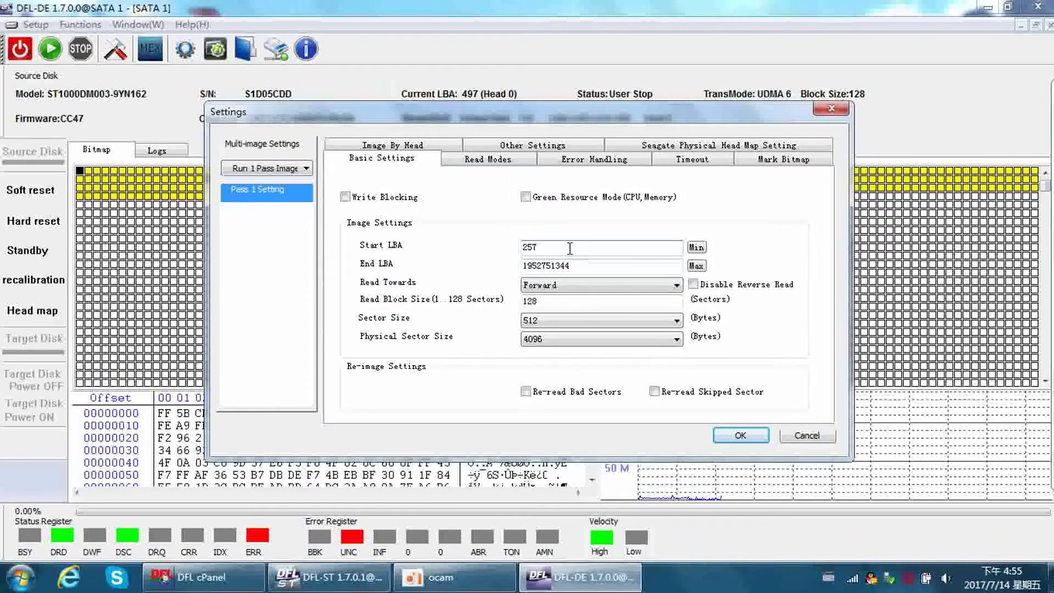
double_click(570, 248)
text(104000000)
click(738, 435)
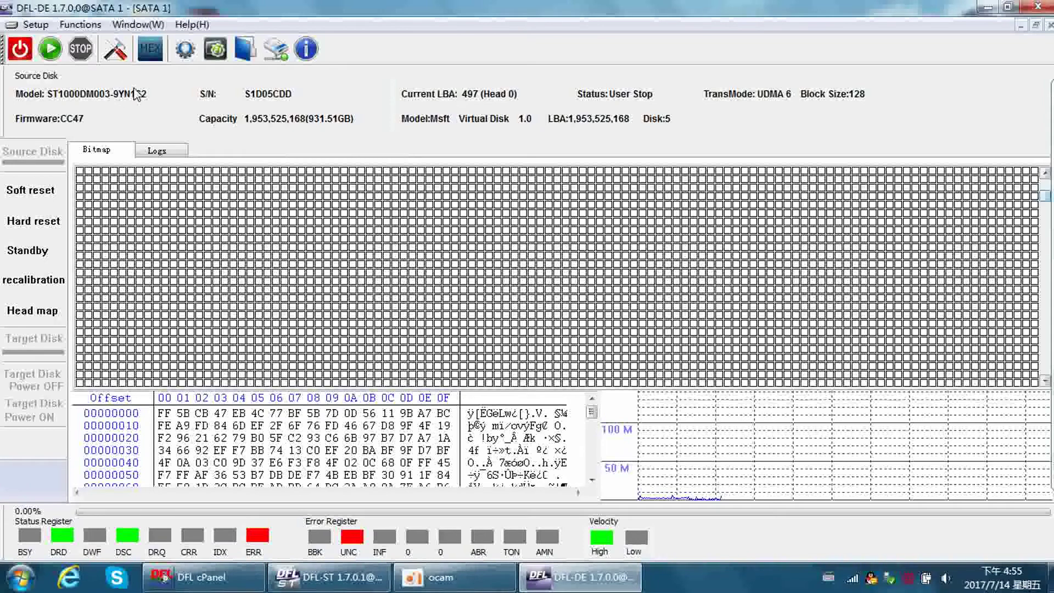
- Image forward from LBA 104,000,000 and stop at LBA 104,014,825
click(50, 49)
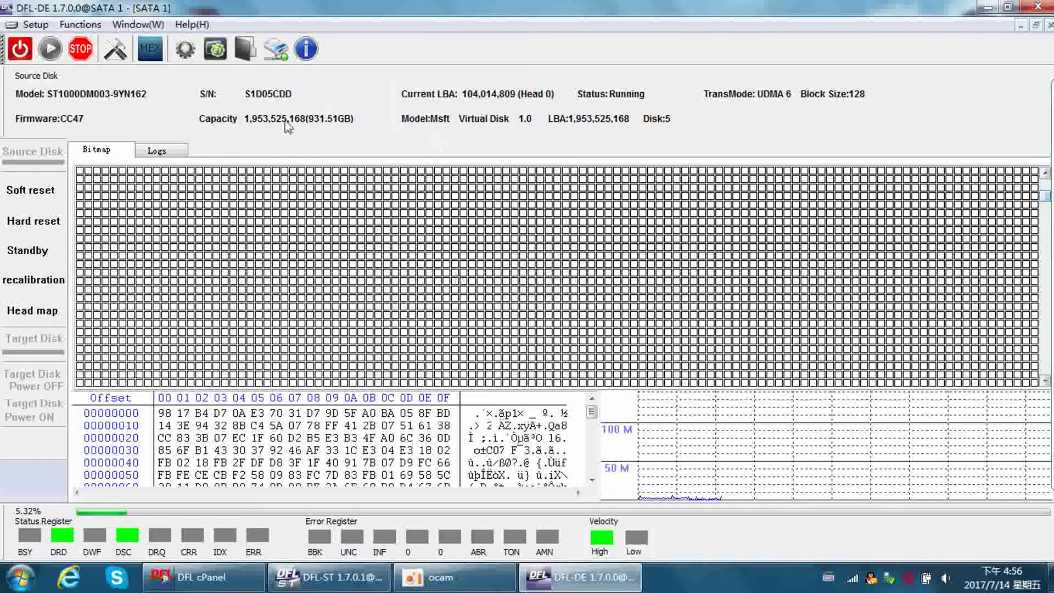
click(81, 50)
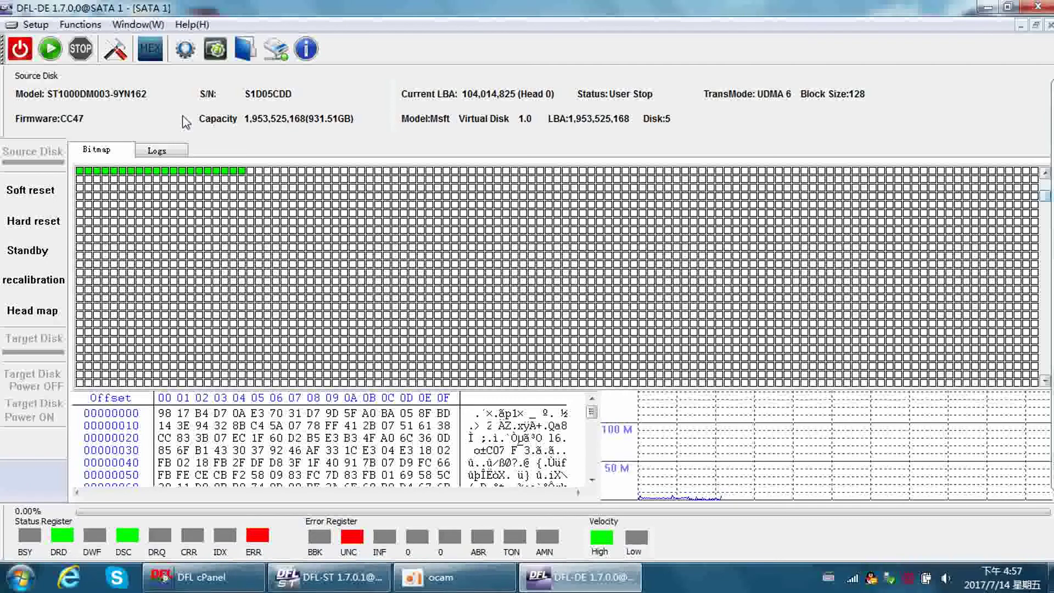
- Reconfirm the Read Towards direction in the imaging settings and restart imaging
click(116, 51)
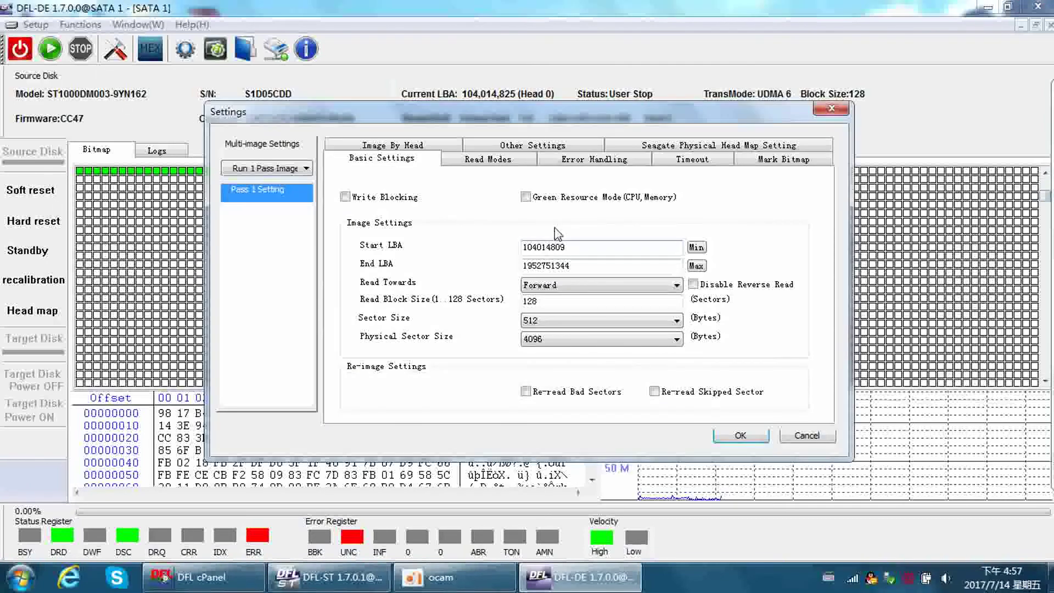
click(589, 284)
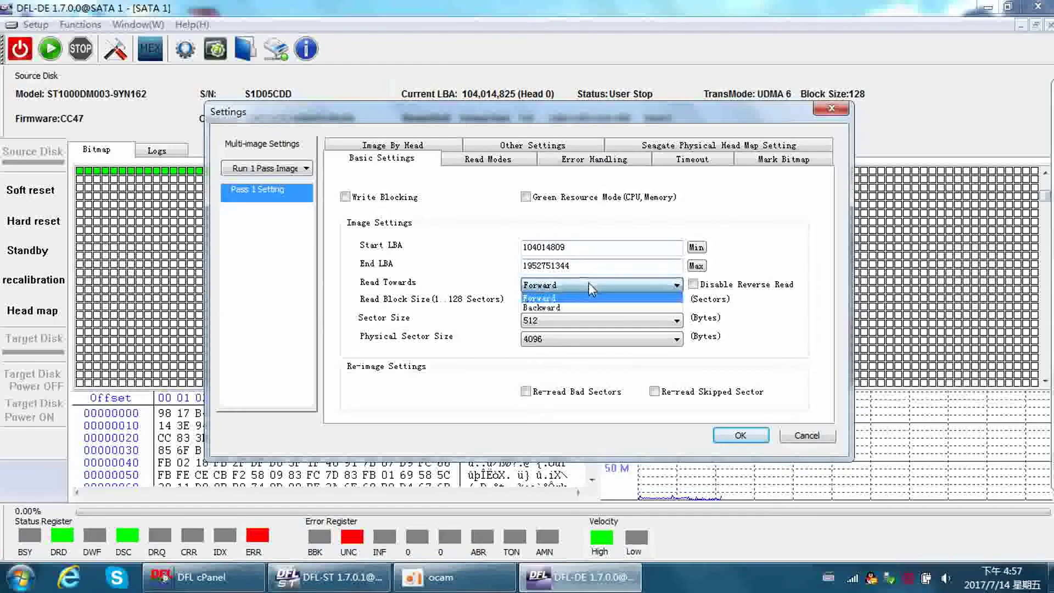
click(557, 297)
click(742, 436)
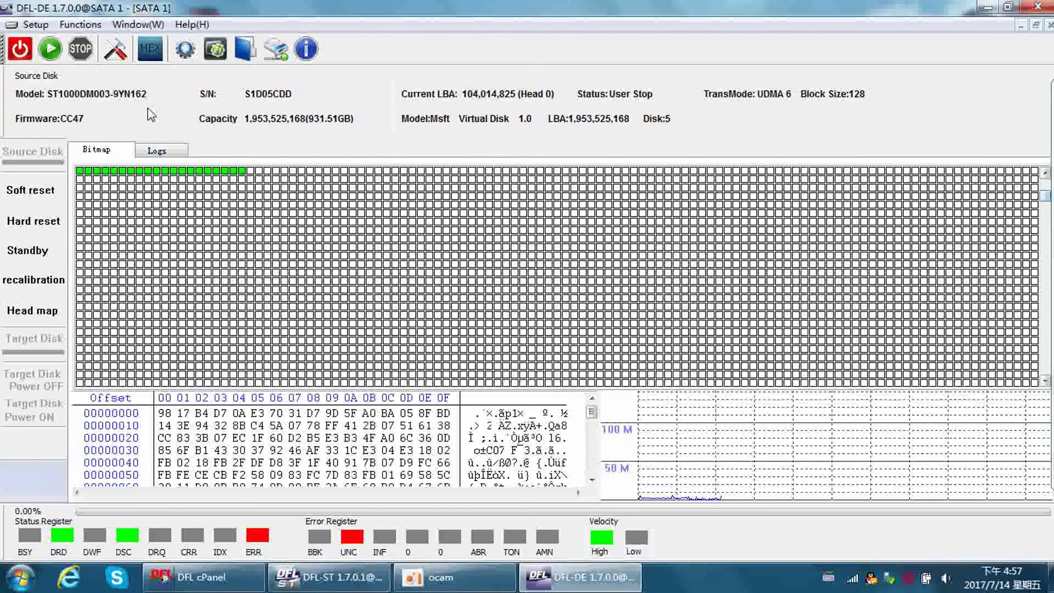
click(50, 49)
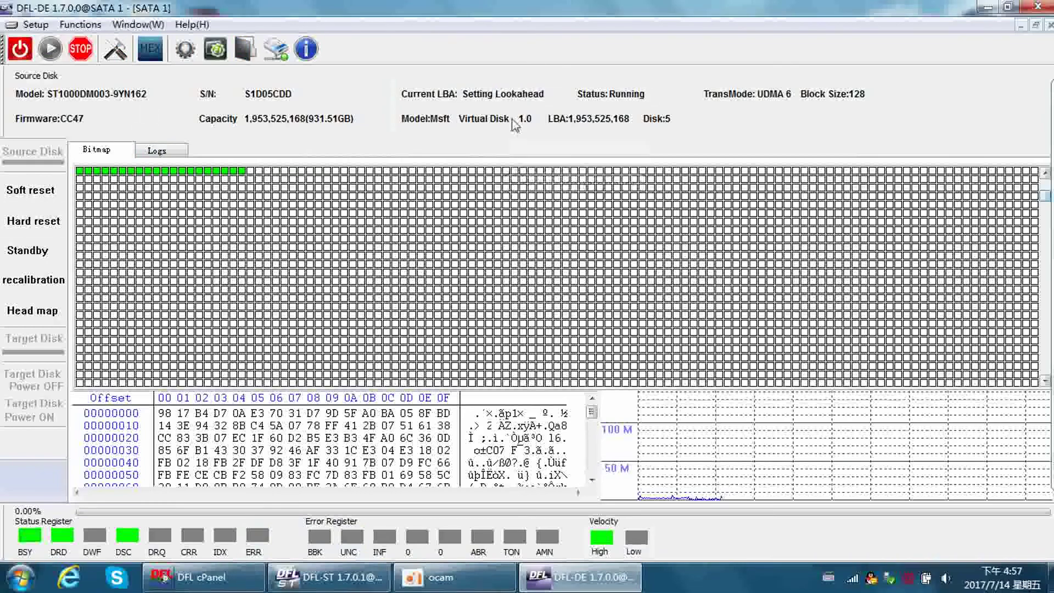